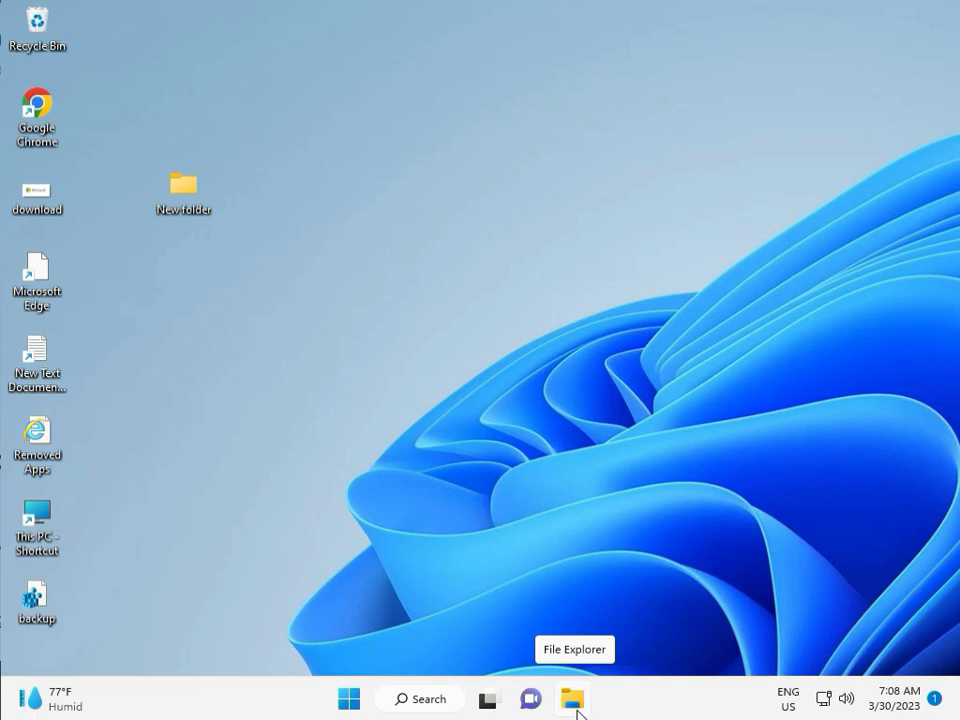
# Step: From Settings' System > Troubleshoot > Other troubleshooters, run the Windows Update troubleshooter
pyautogui.click(349, 698)
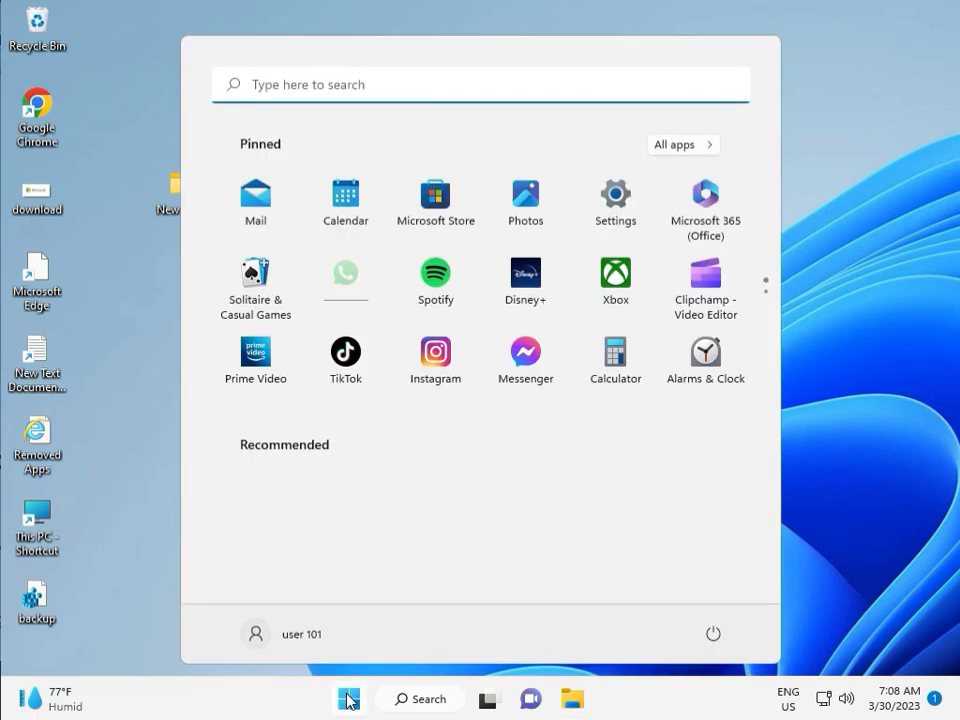
pyautogui.click(616, 197)
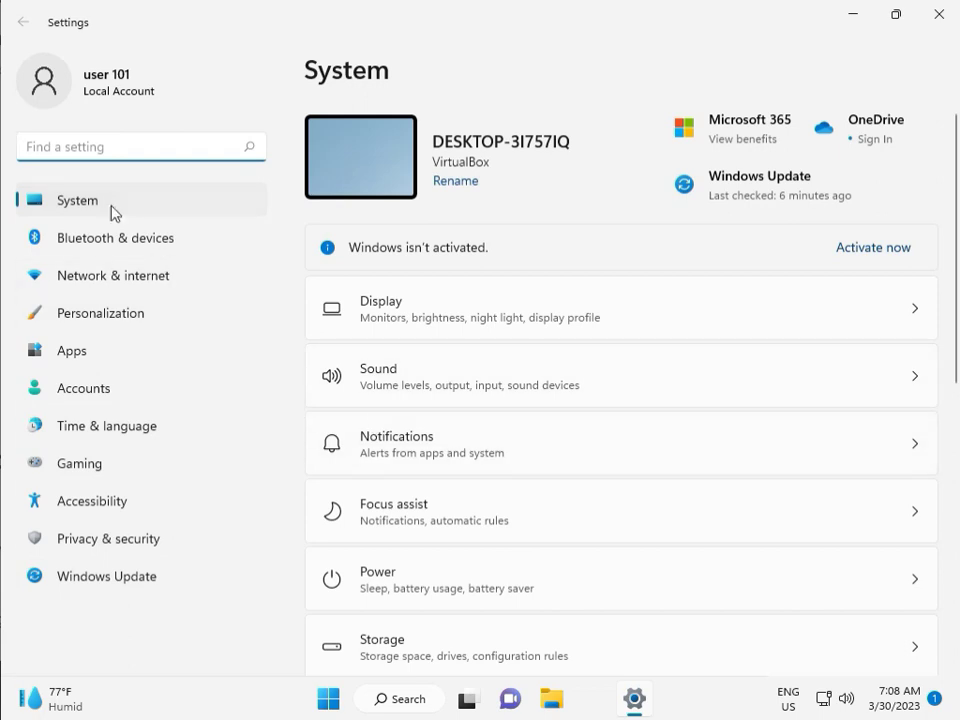
pyautogui.scroll(-2, 475, 510)
pyautogui.scroll(-1, 480, 524)
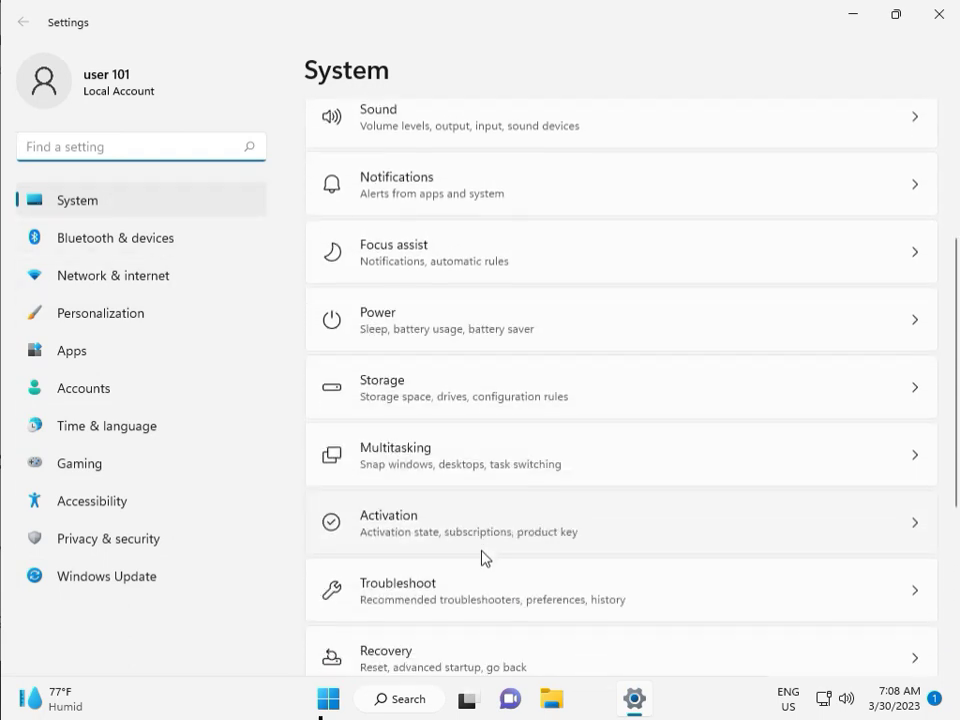
pyautogui.click(489, 600)
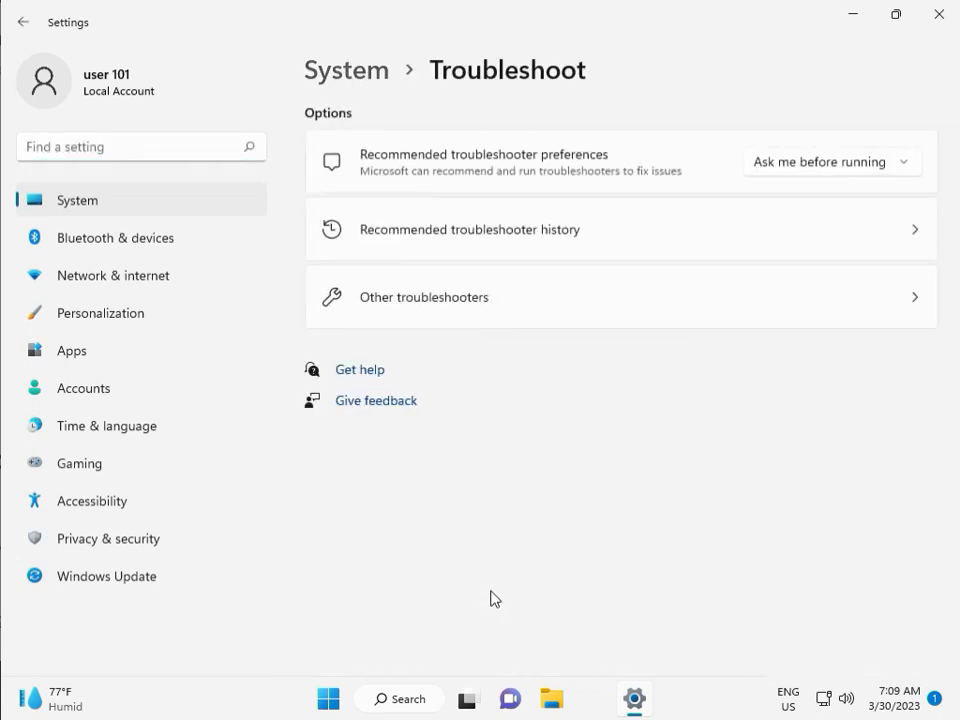
pyautogui.click(418, 304)
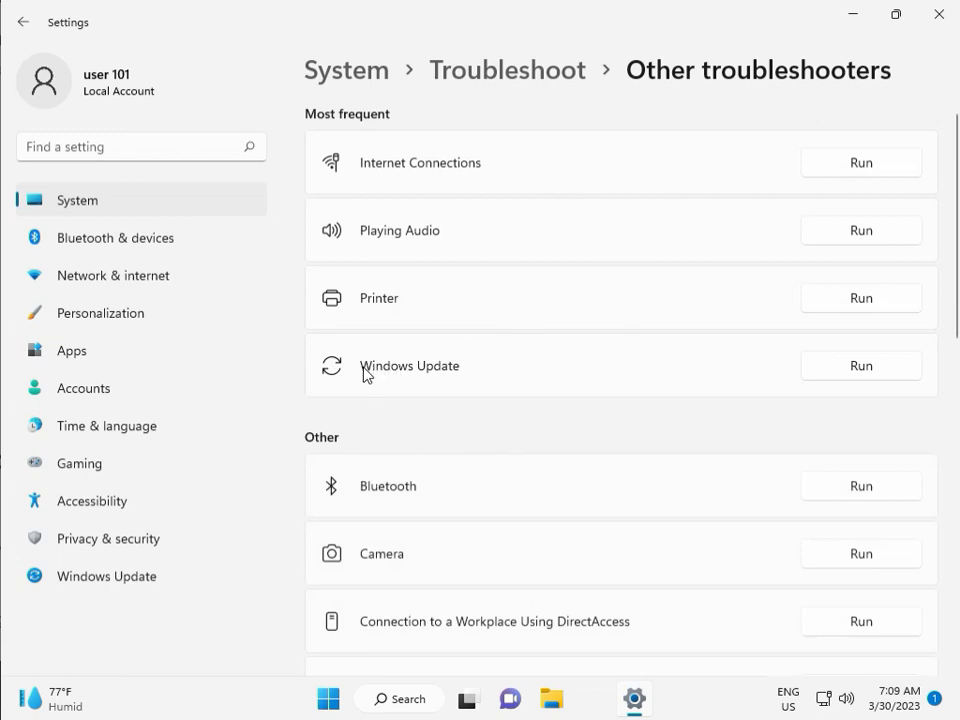
pyautogui.click(855, 367)
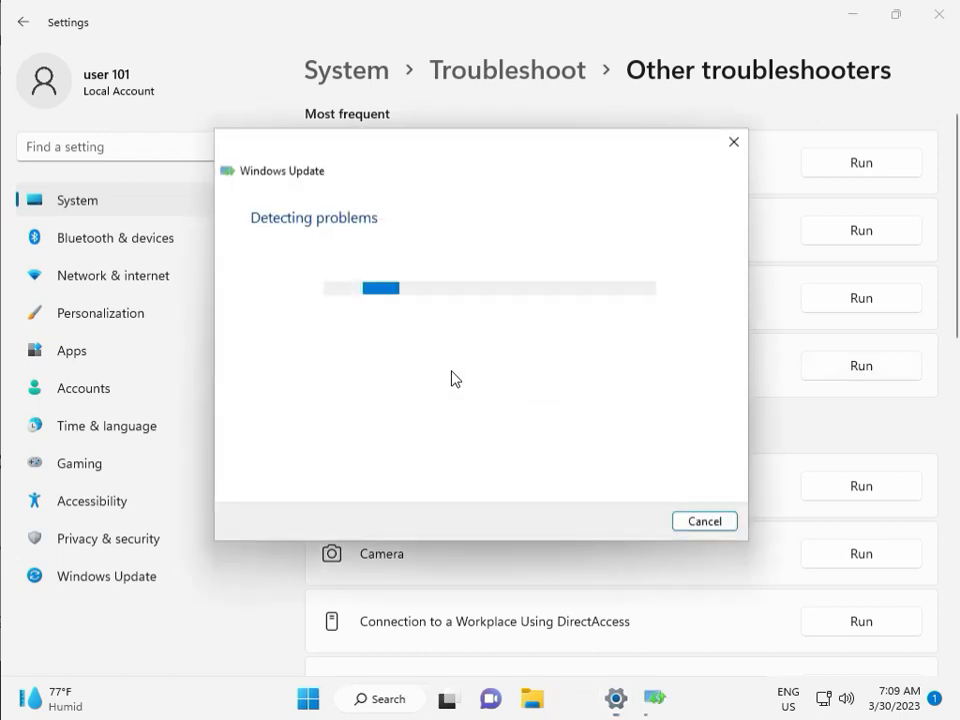
# Step: Let the Windows Update troubleshooter finish, dismiss its results, and close Settings
pyautogui.moveTo(452, 157); pyautogui.dragTo(324, 113)
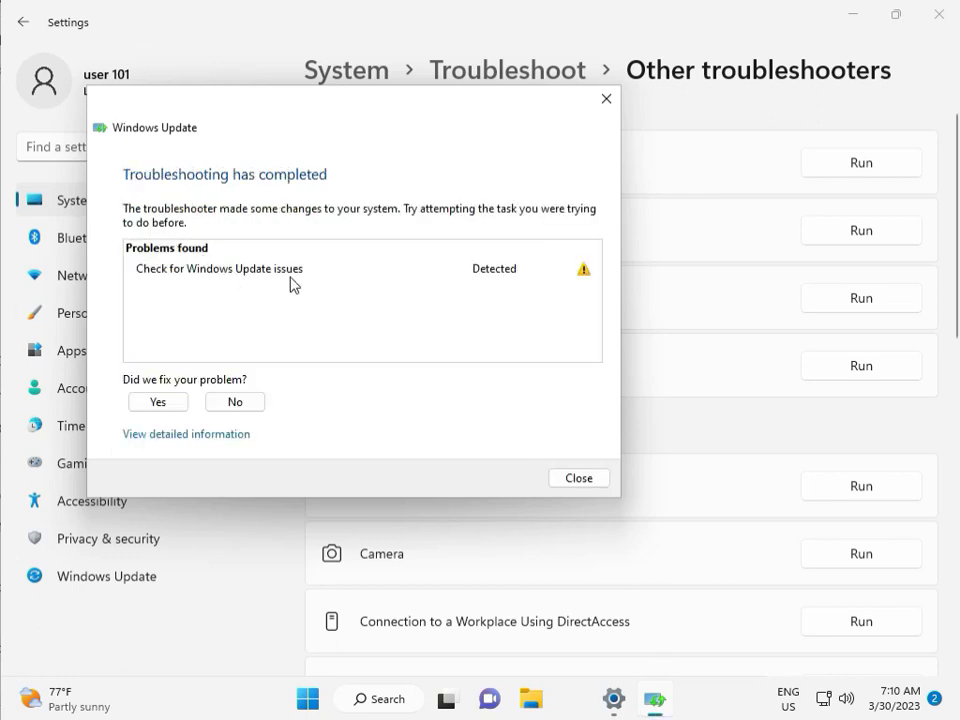
pyautogui.click(579, 480)
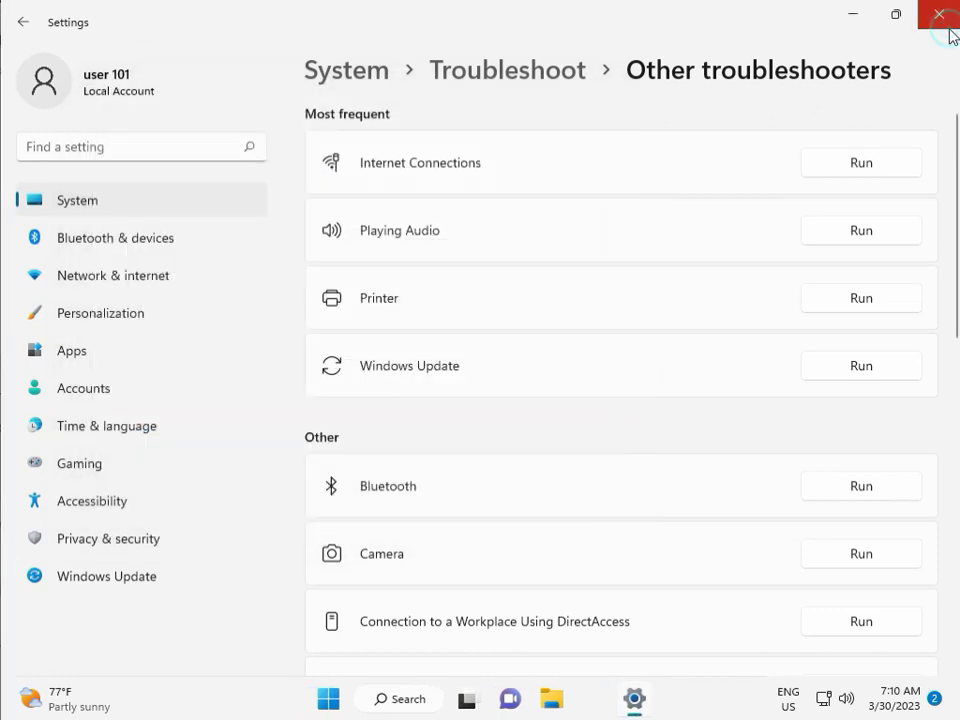
pyautogui.click(949, 30)
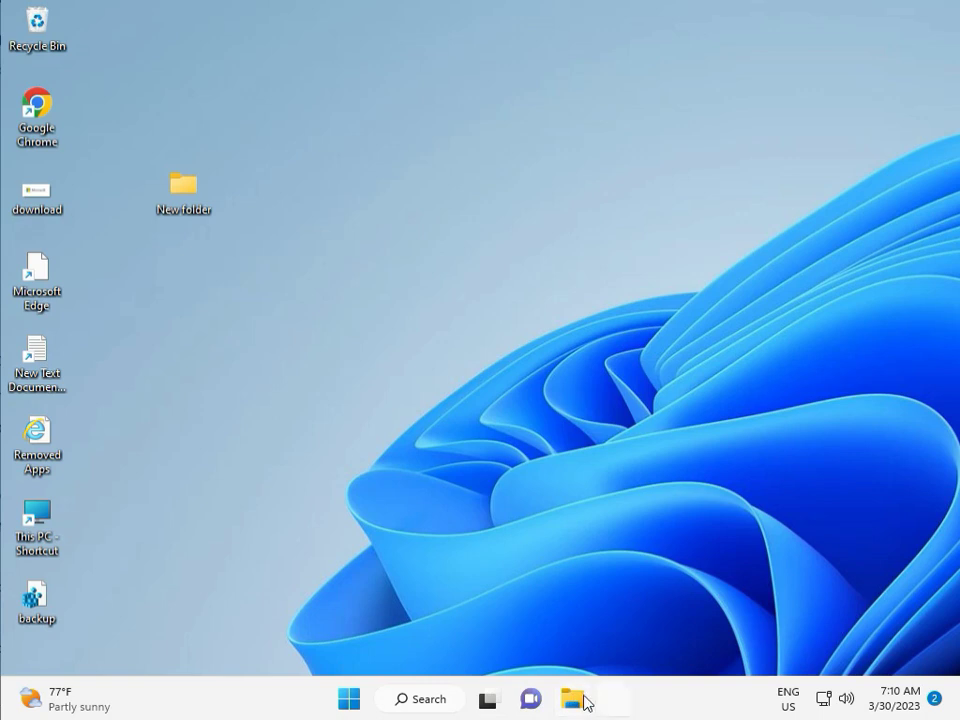
# Step: In File Explorer, open the C:\Windows folder via This PC and Local Disk (C:)
pyautogui.click(573, 701)
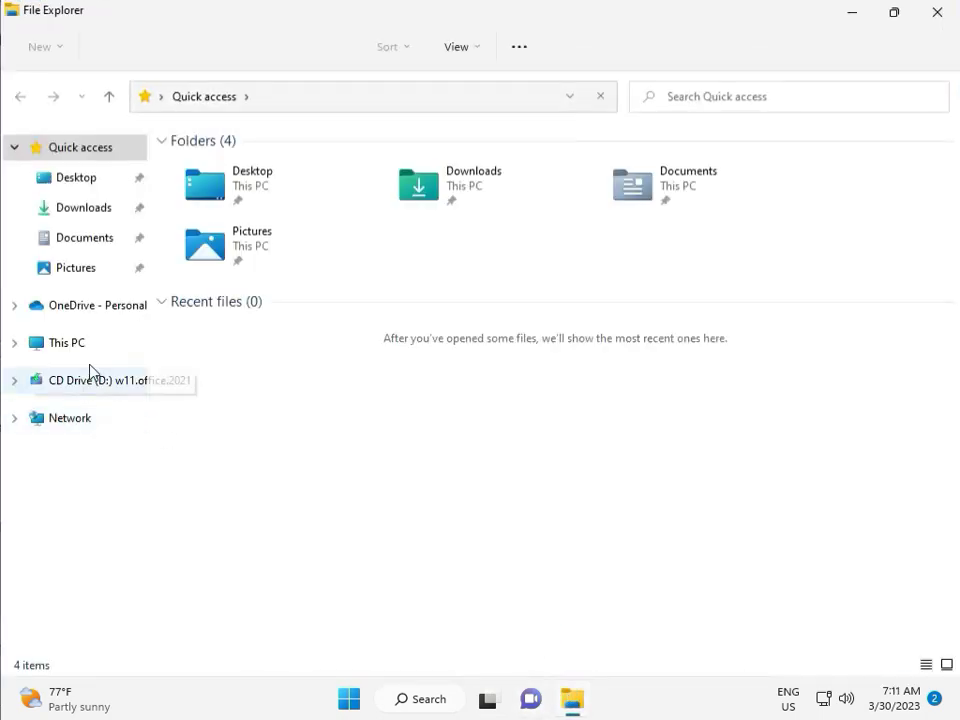
pyautogui.click(99, 348)
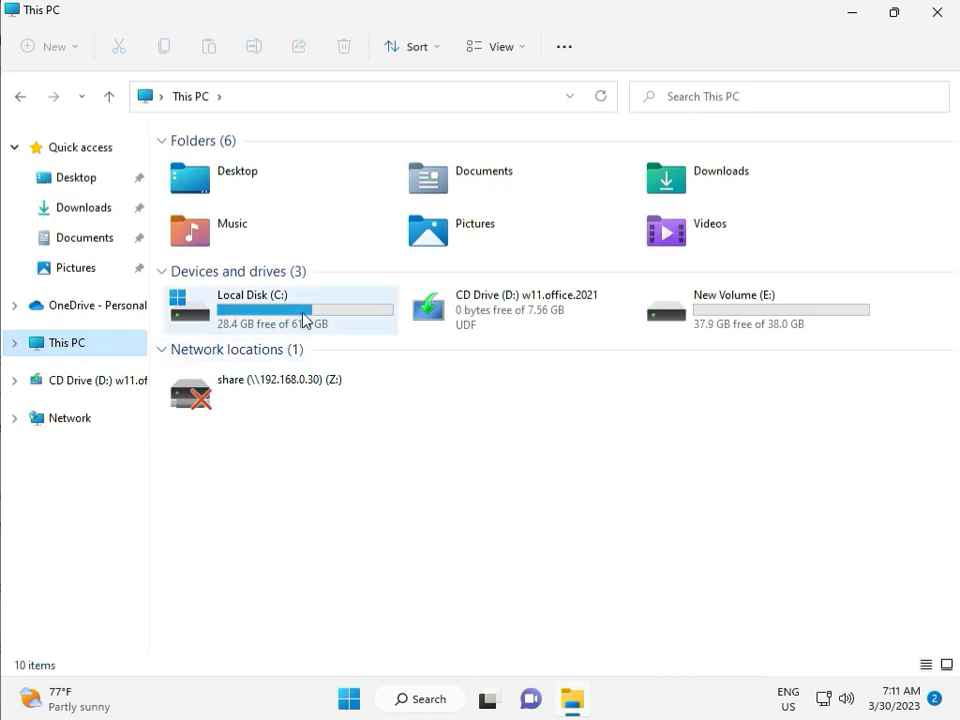
pyautogui.doubleClick(302, 312)
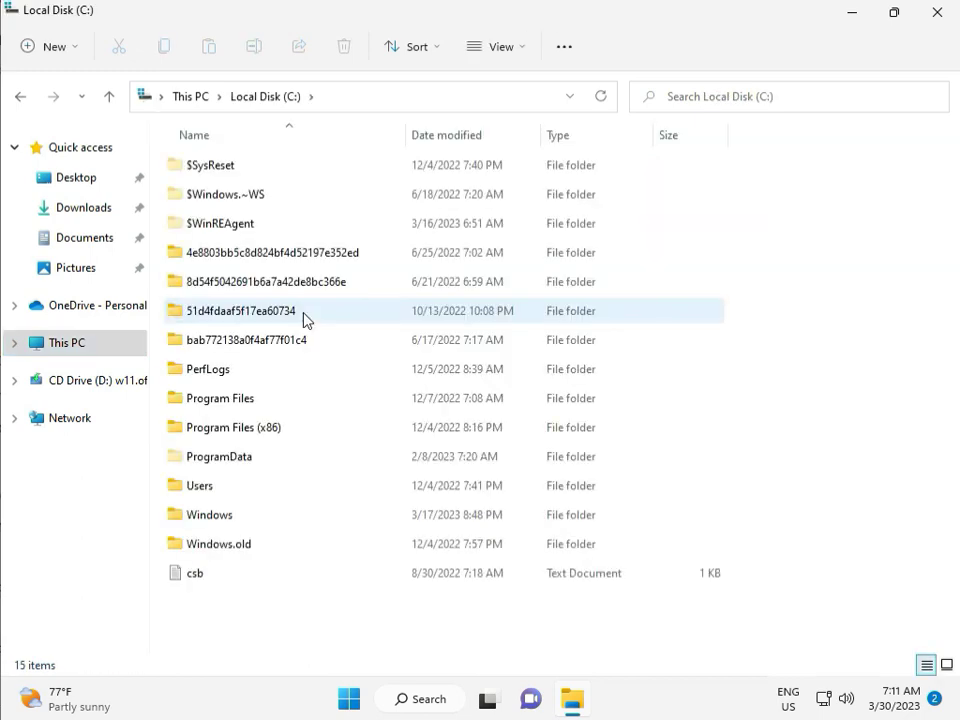
pyautogui.click(248, 517)
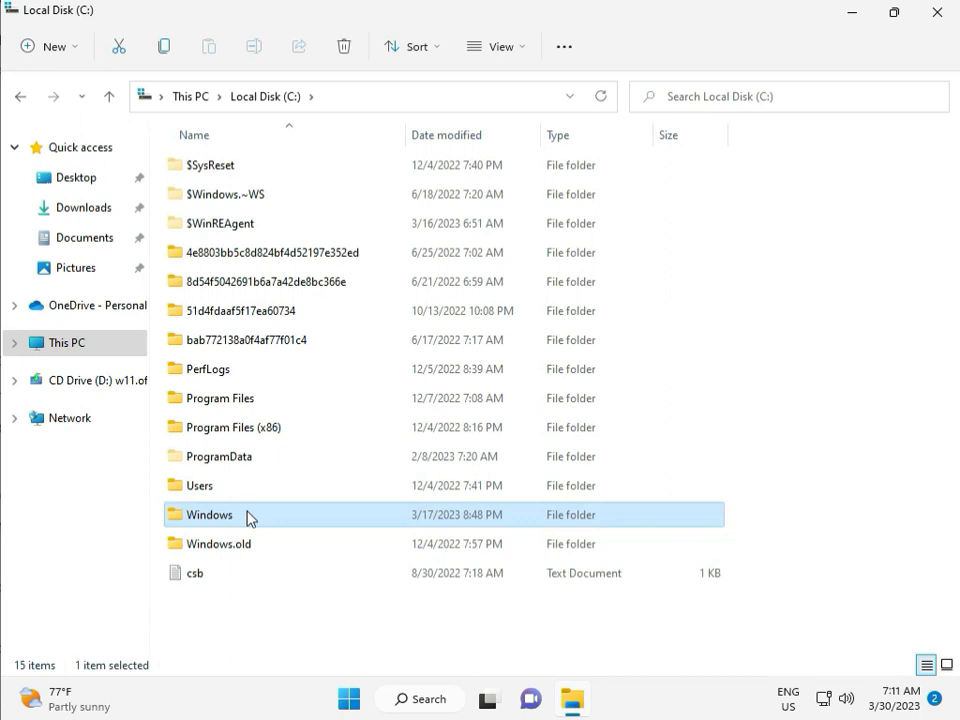
pyautogui.doubleClick(248, 516)
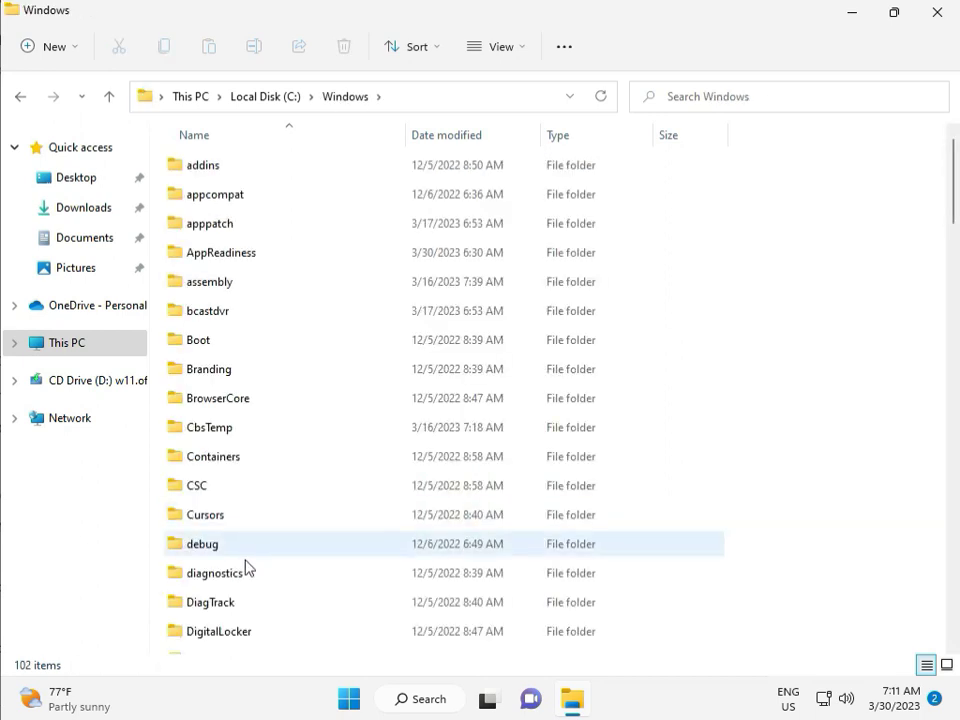
# Step: Open SoftwareDistribution and then its Download folder of cached updates
pyautogui.scroll(-4, 345, 575)
pyautogui.scroll(-4, 349, 570)
pyautogui.scroll(-3, 349, 571)
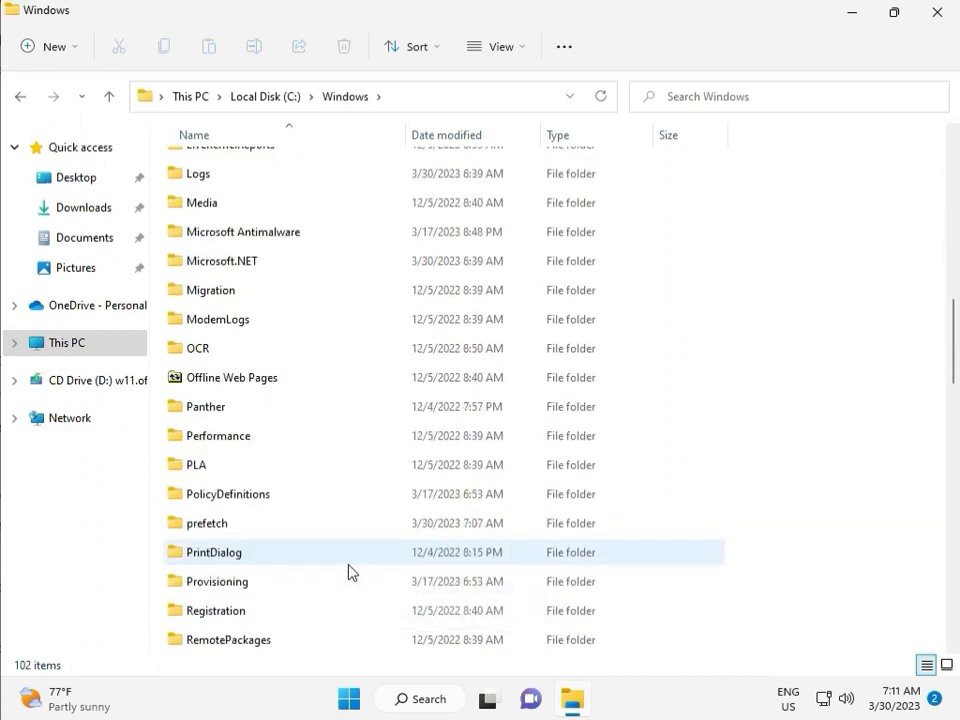
pyautogui.scroll(-4, 349, 571)
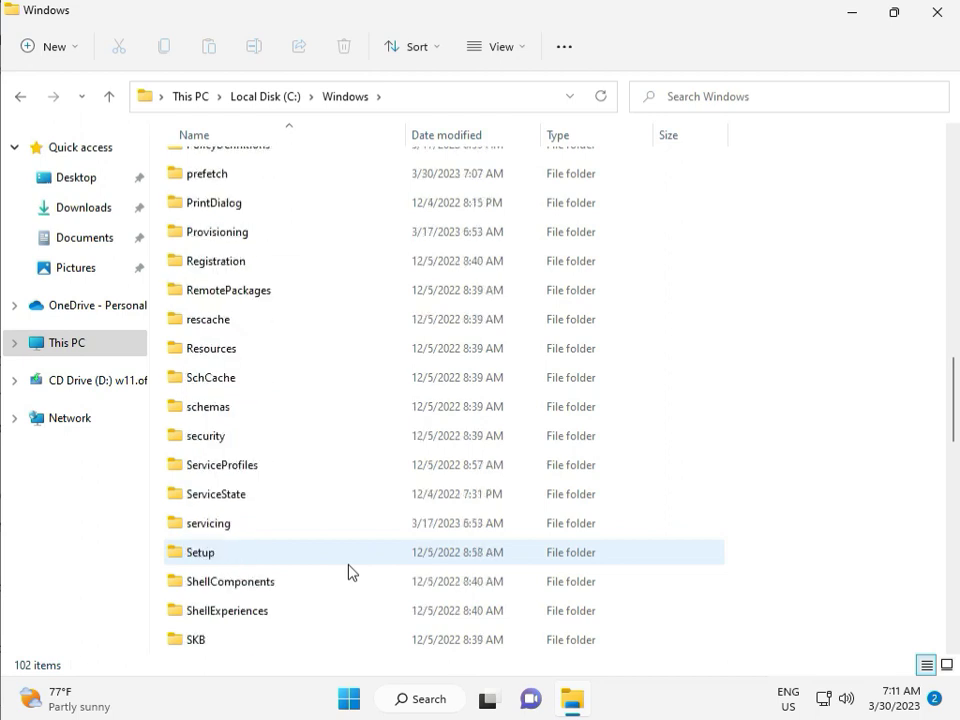
pyautogui.scroll(-1, 343, 568)
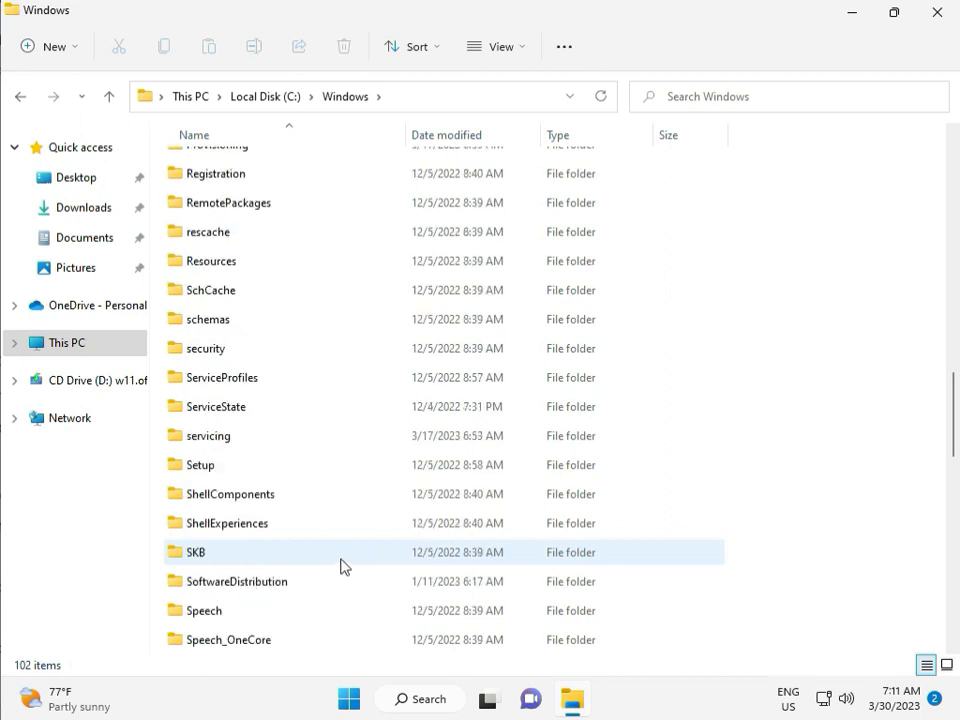
pyautogui.scroll(-1, 341, 566)
pyautogui.click(259, 497)
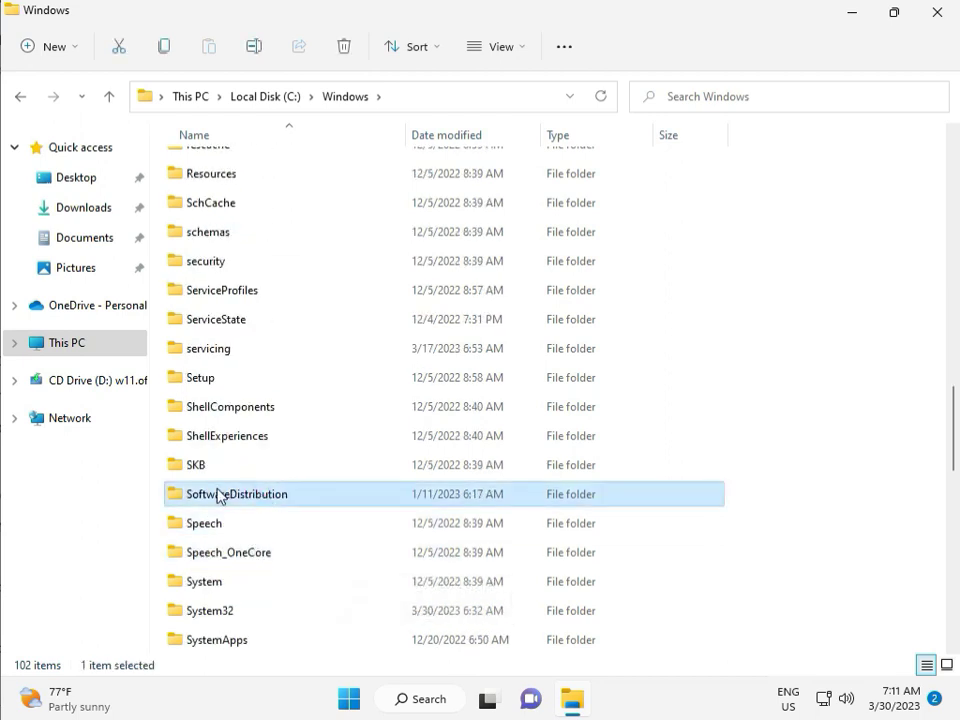
pyautogui.doubleClick(248, 499)
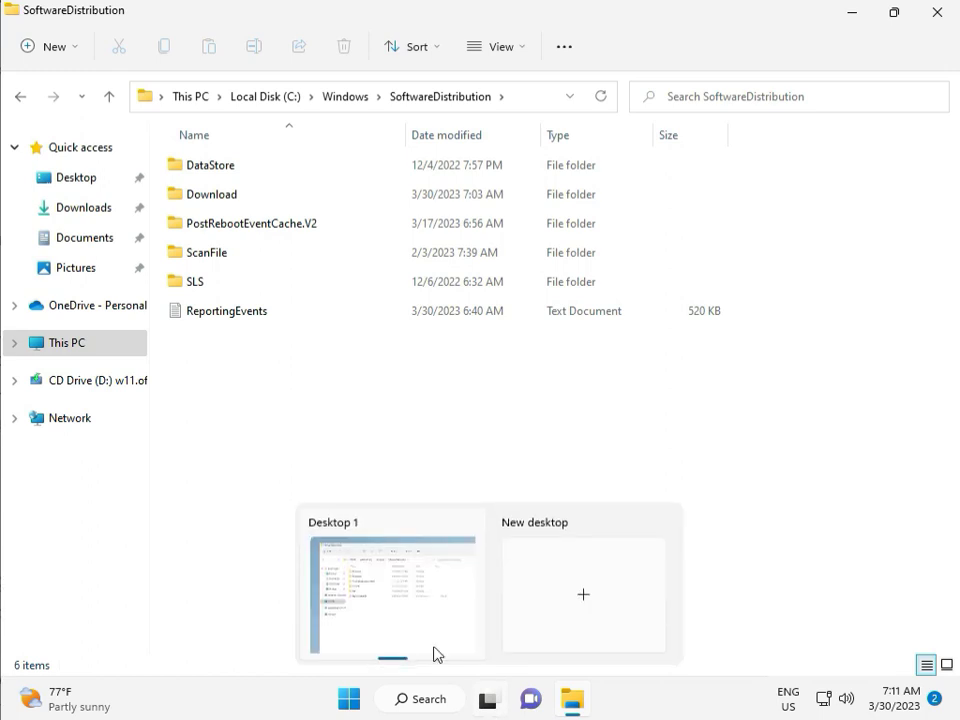
pyautogui.doubleClick(244, 197)
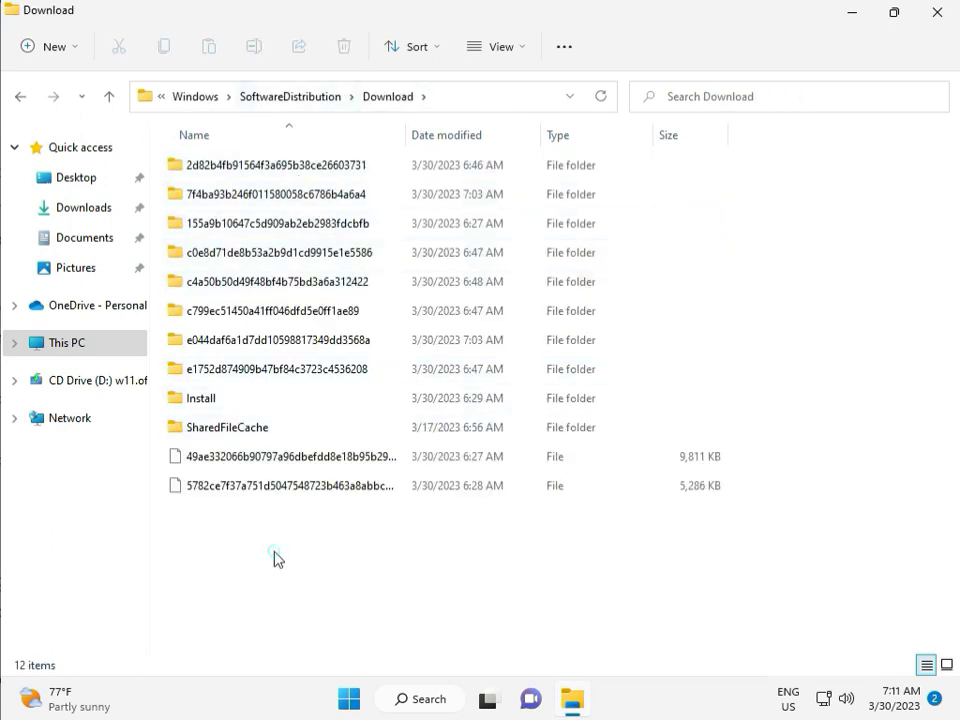
# Step: Delete every cached update item in Download with admin approval, then close File Explorer
pyautogui.moveTo(275, 551); pyautogui.dragTo(286, 175)
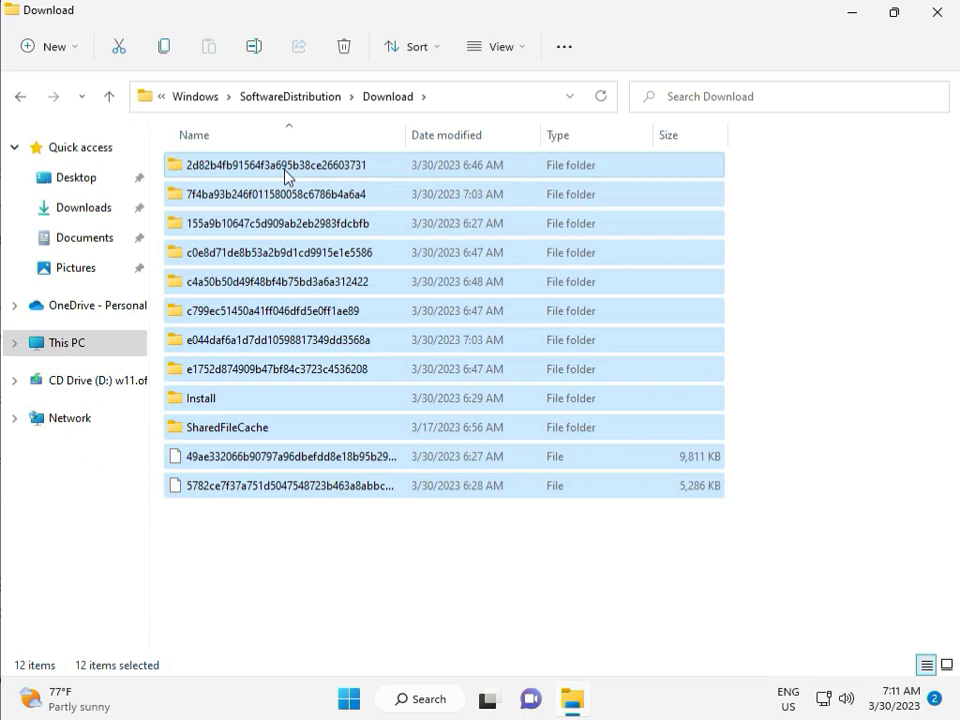
pyautogui.press('Delete')
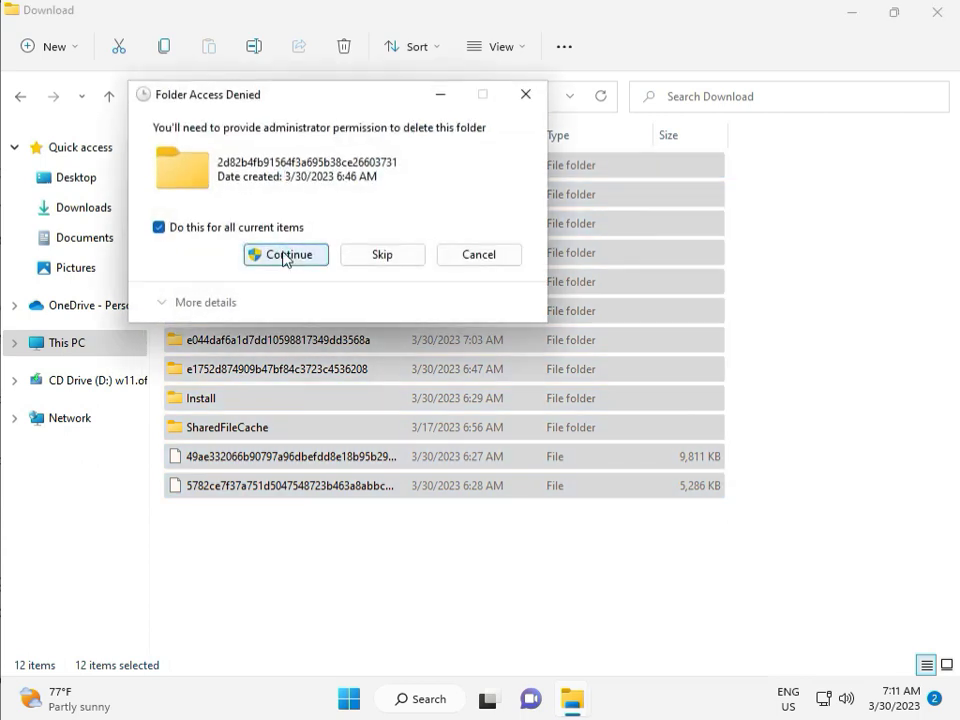
pyautogui.click(285, 256)
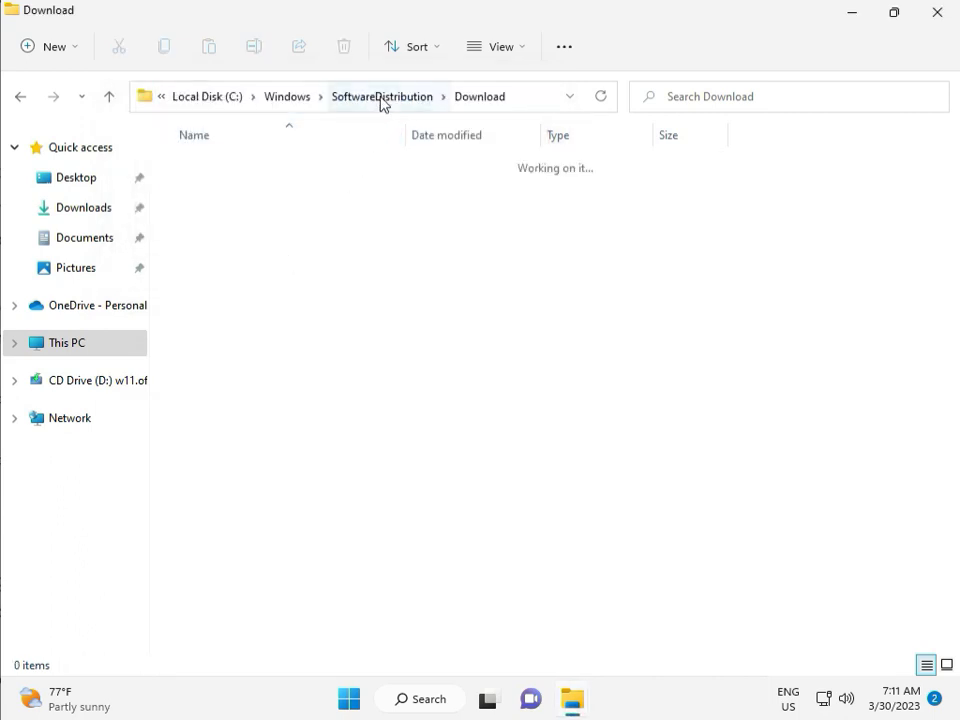
pyautogui.click(381, 96)
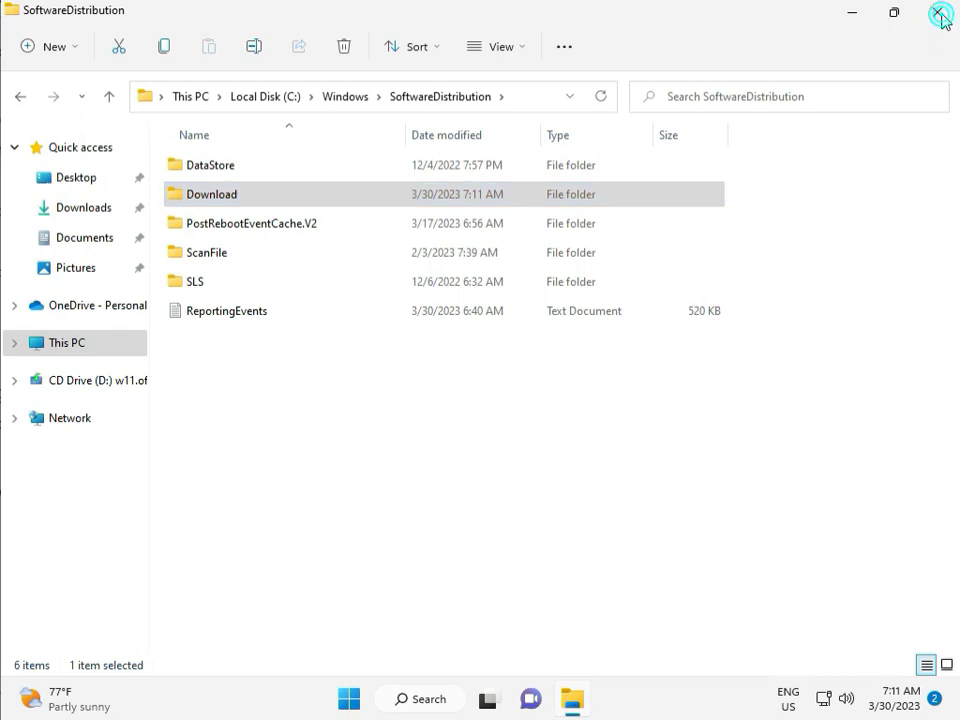
pyautogui.click(938, 21)
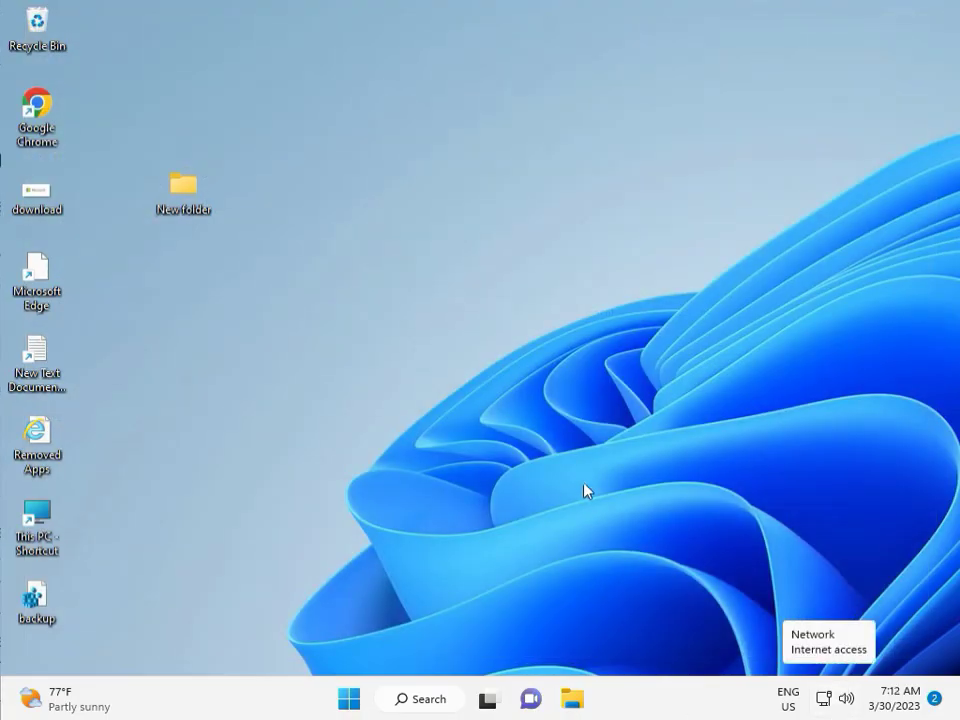
# Step: Launch the Services console and restart the Windows Update service
pyautogui.click(552, 402)
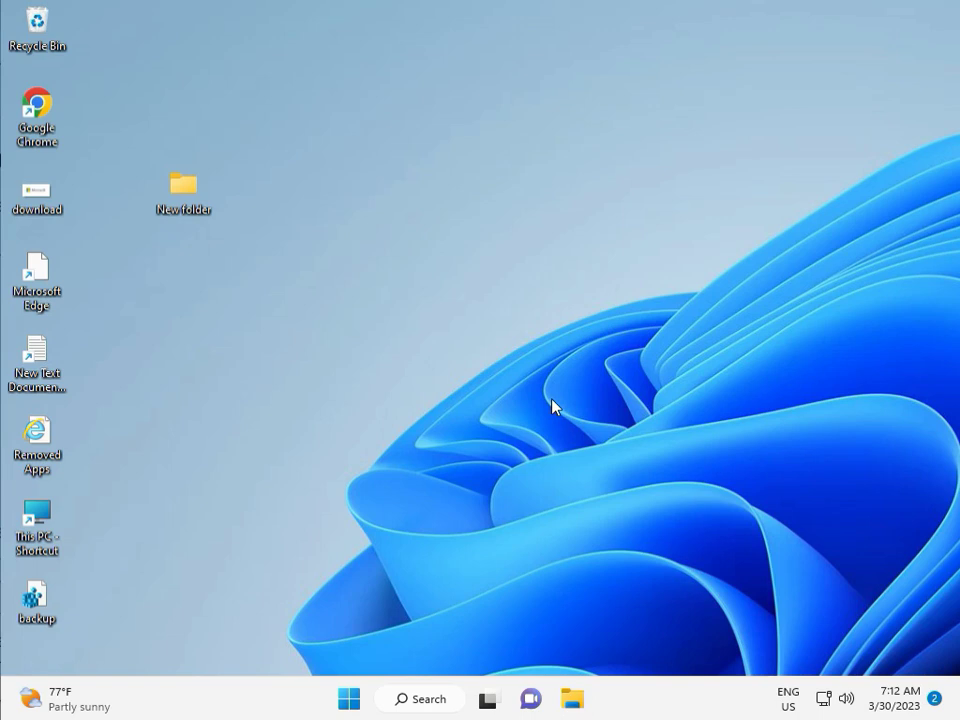
pyautogui.press('super+r')
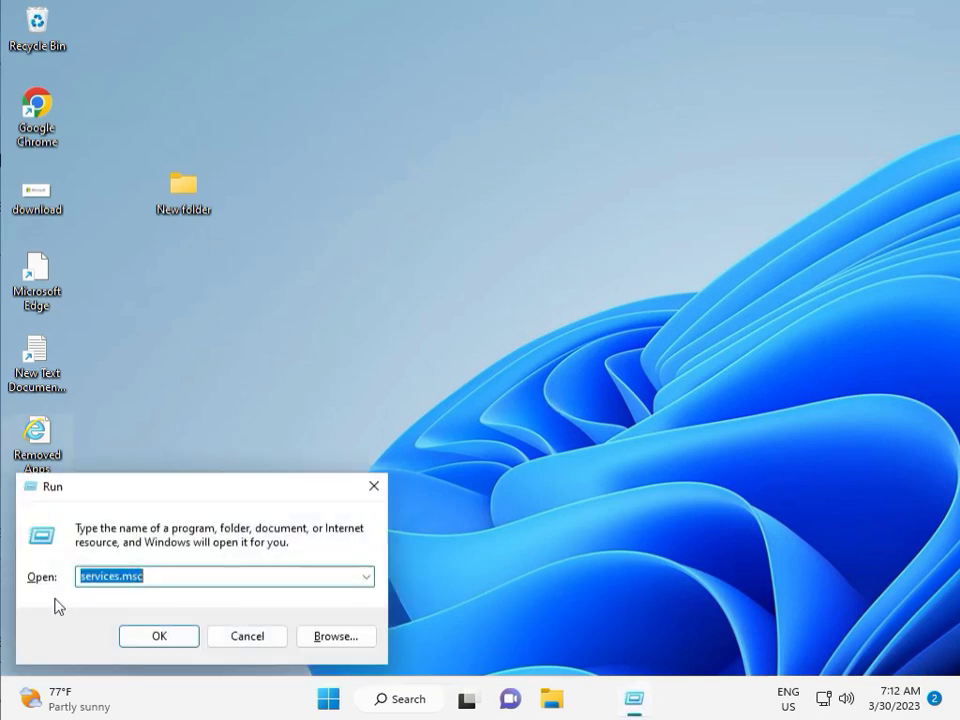
pyautogui.click(158, 634)
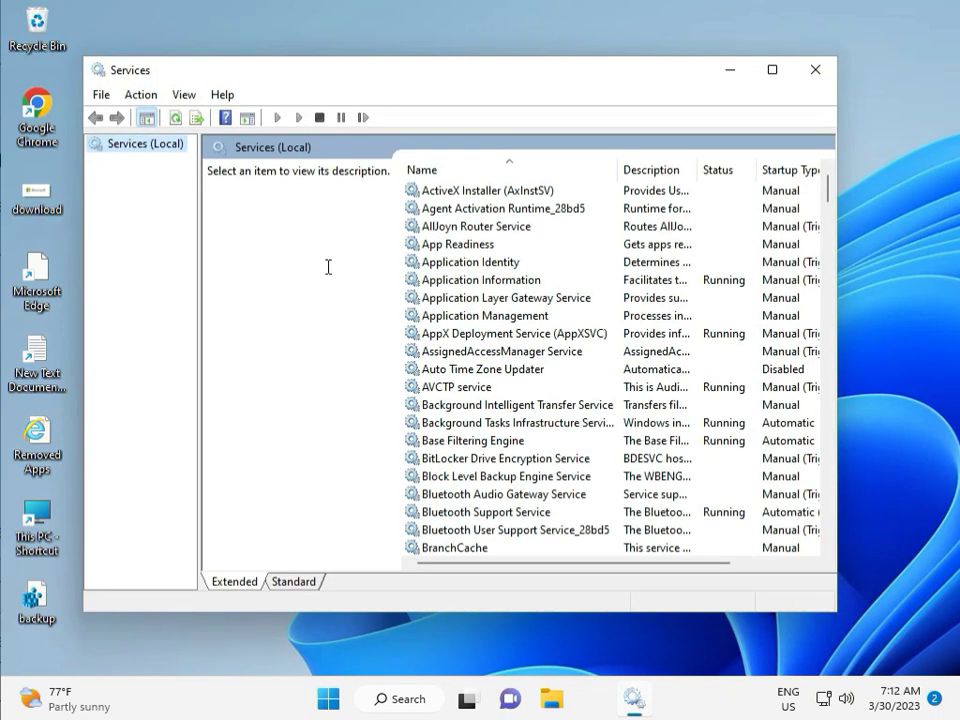
pyautogui.click(474, 298)
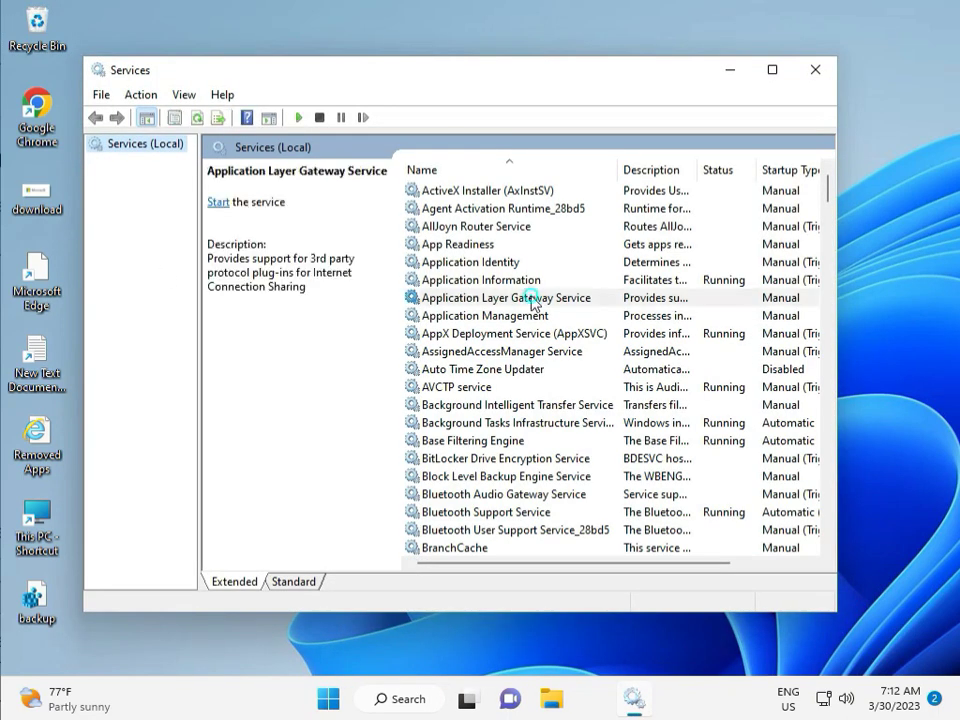
pyautogui.press('w')
pyautogui.scroll(-3, 494, 413)
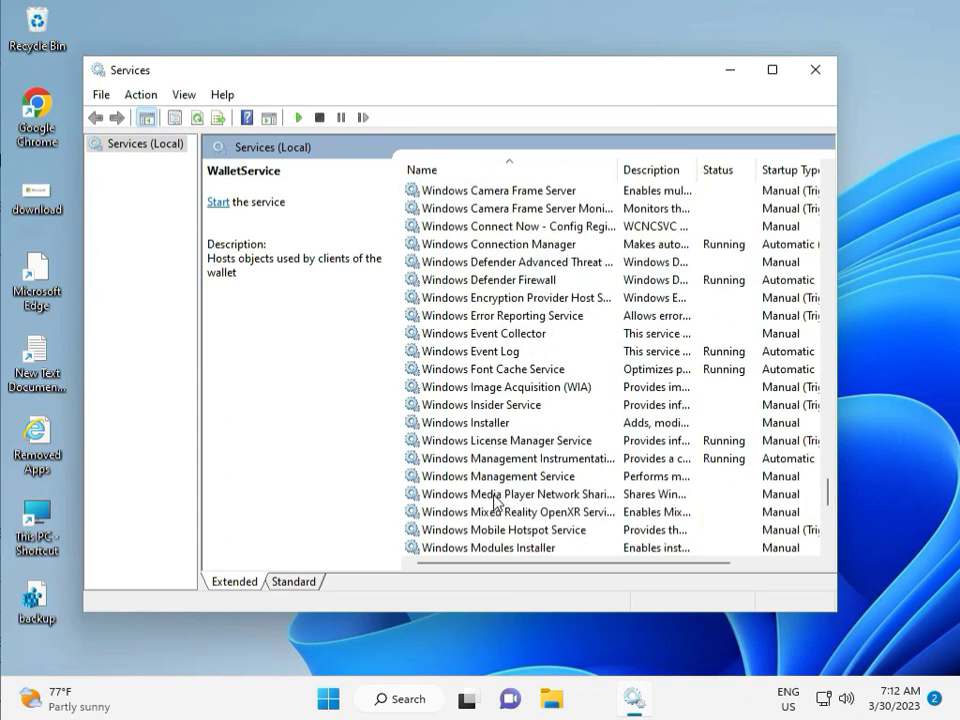
pyautogui.scroll(-2, 494, 450)
pyautogui.scroll(-5, 494, 500)
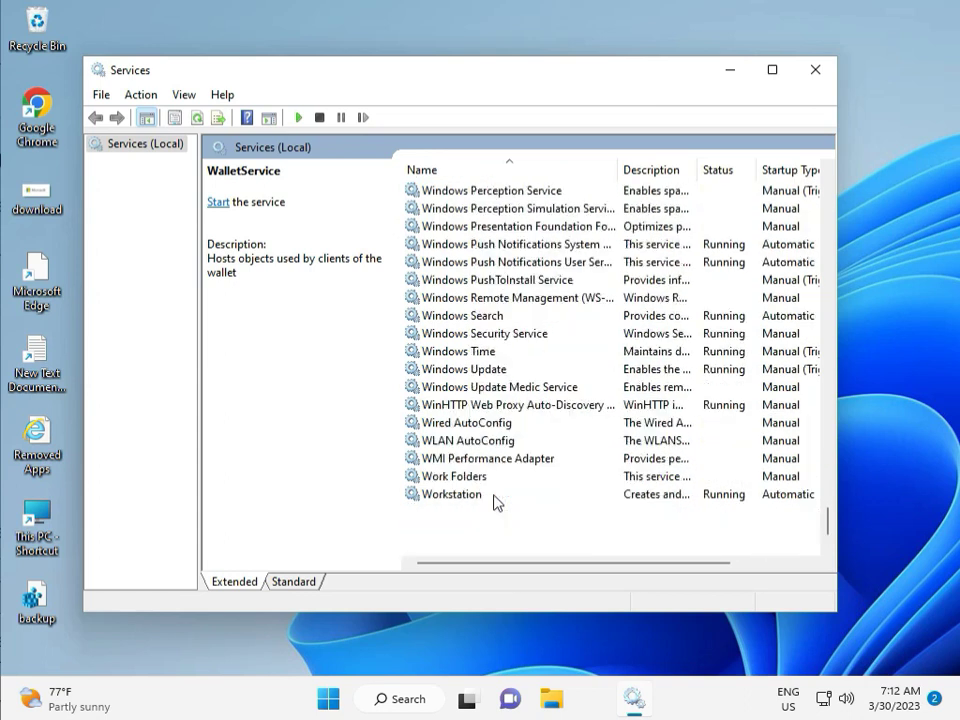
pyautogui.click(497, 368)
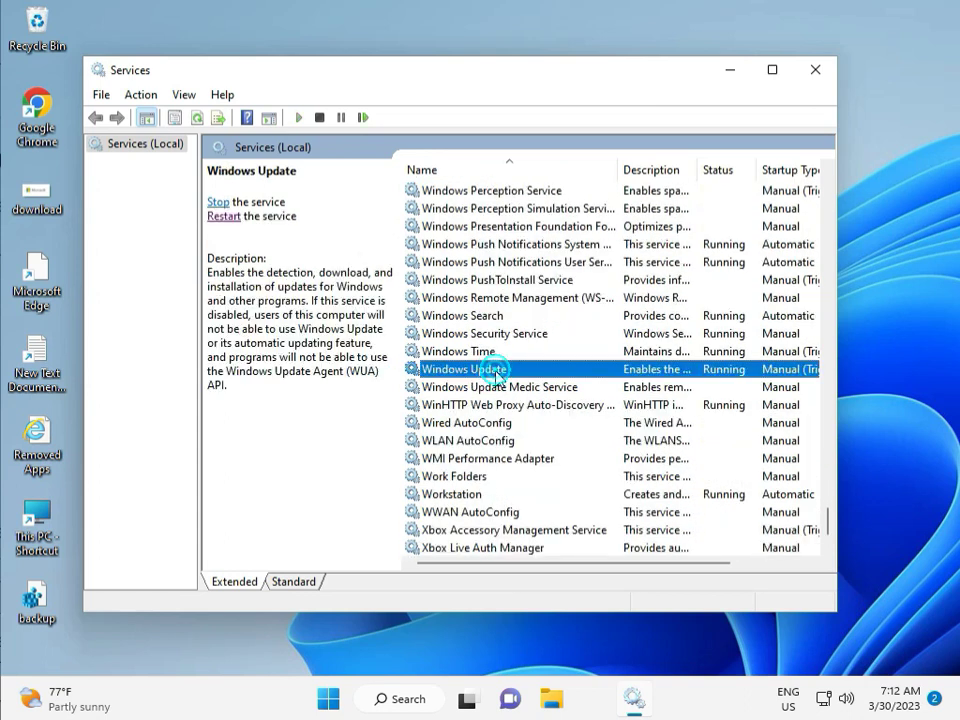
pyautogui.click(217, 202)
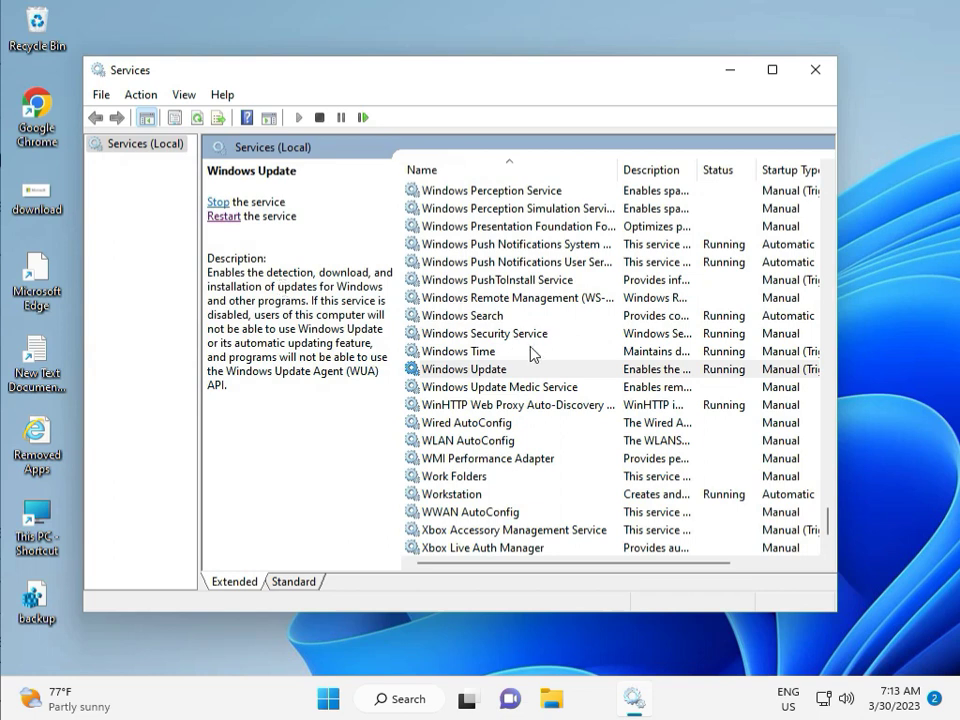
# Step: Set Windows Update's startup type to Automatic, apply it, and close Services
pyautogui.doubleClick(489, 370)
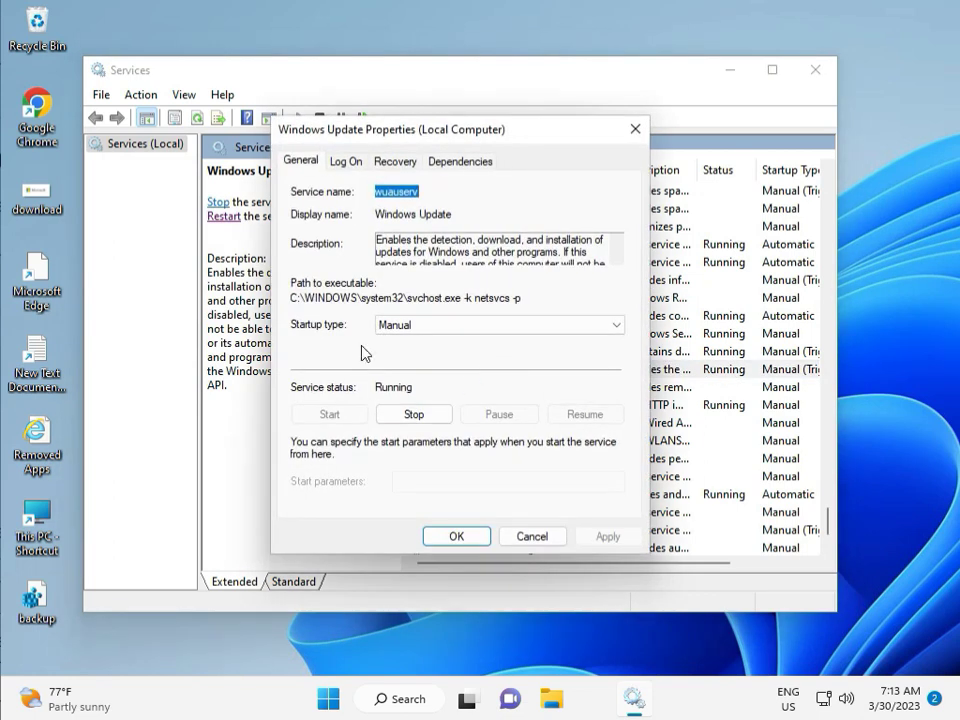
pyautogui.click(407, 325)
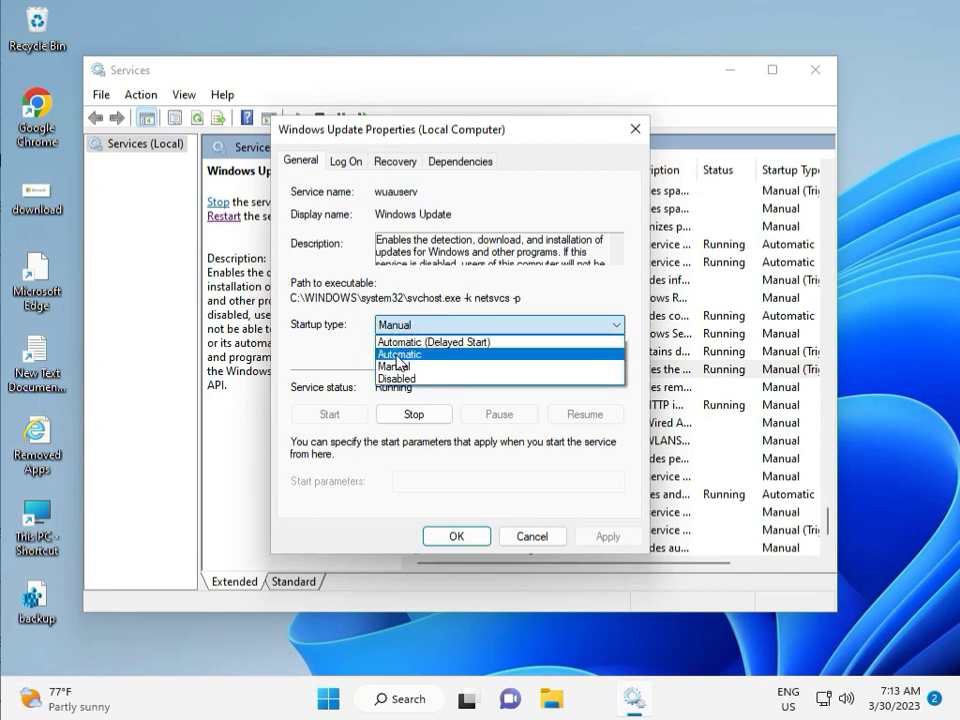
pyautogui.click(398, 355)
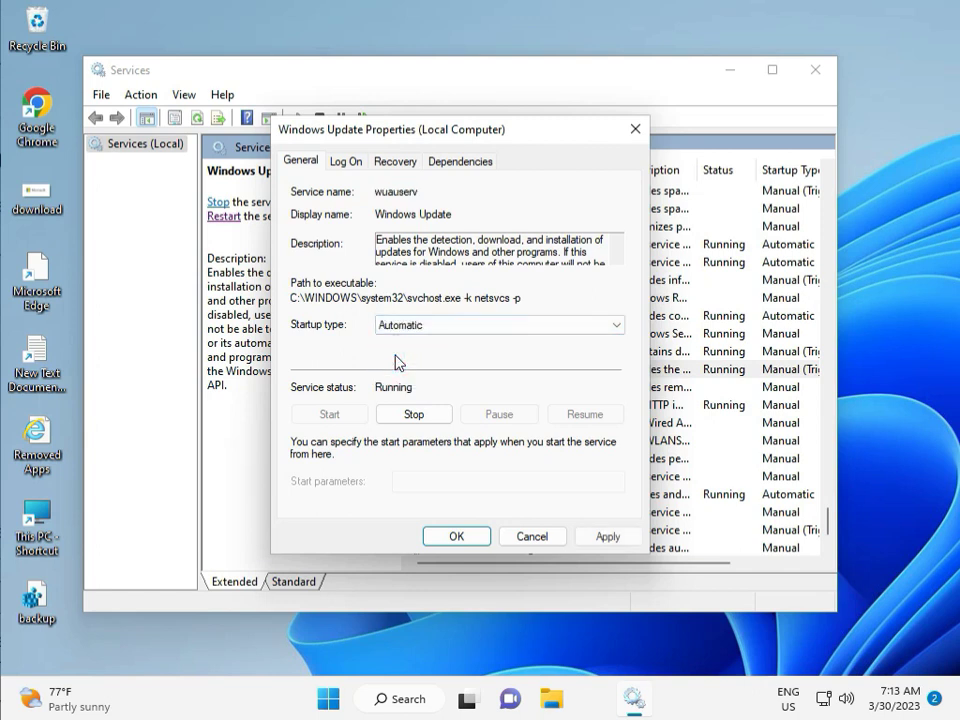
pyautogui.click(609, 537)
pyautogui.click(455, 536)
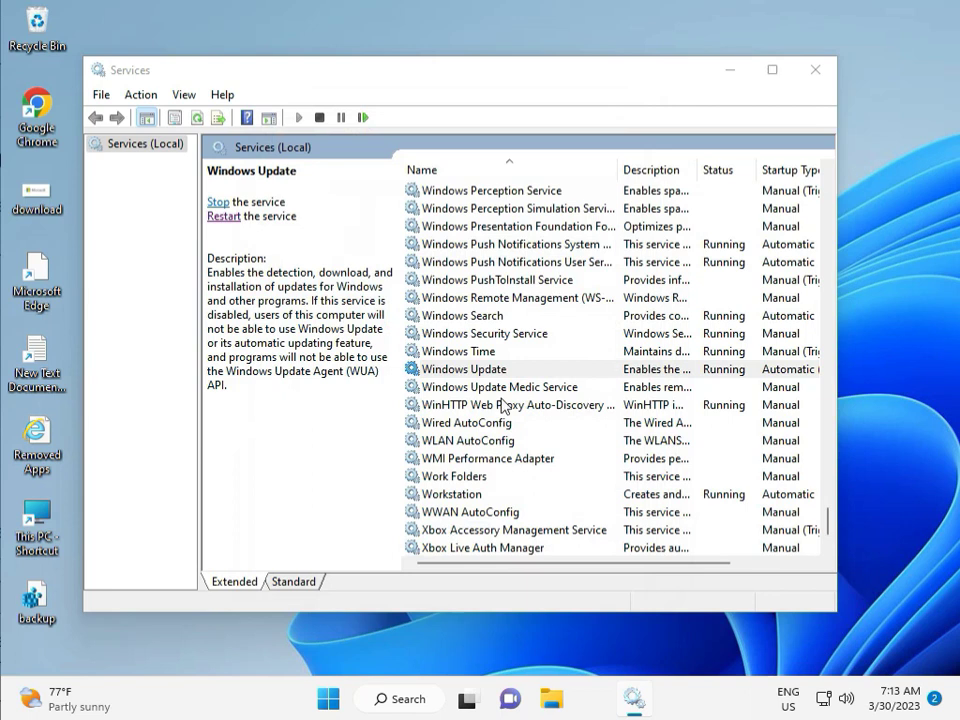
pyautogui.click(817, 70)
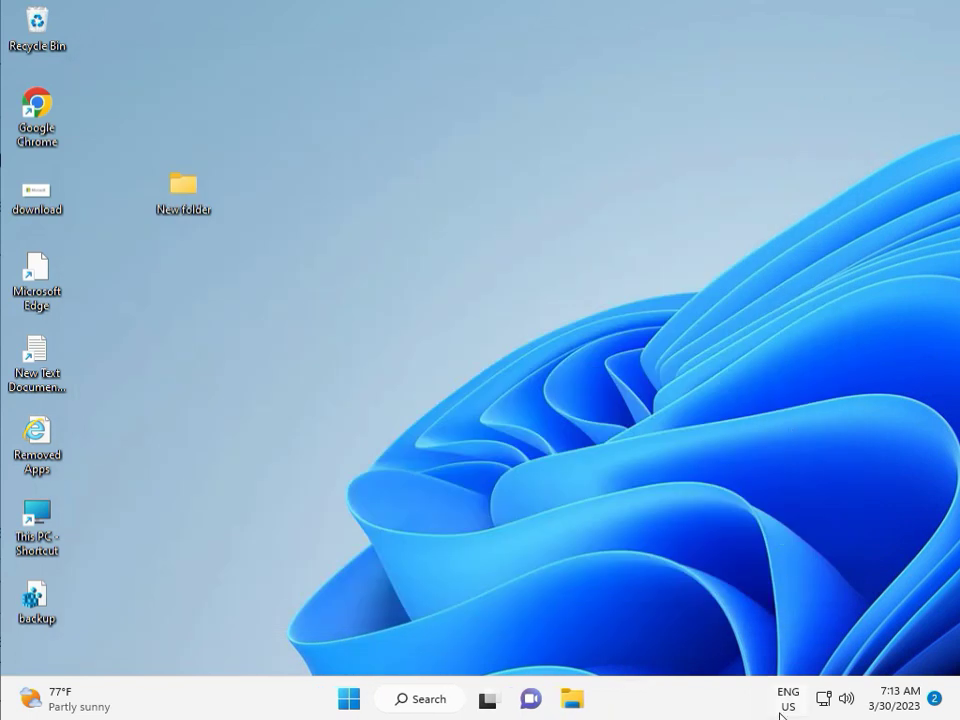
# Step: Launch regedit from the Run box and approve its administrator prompt
pyautogui.click(535, 503)
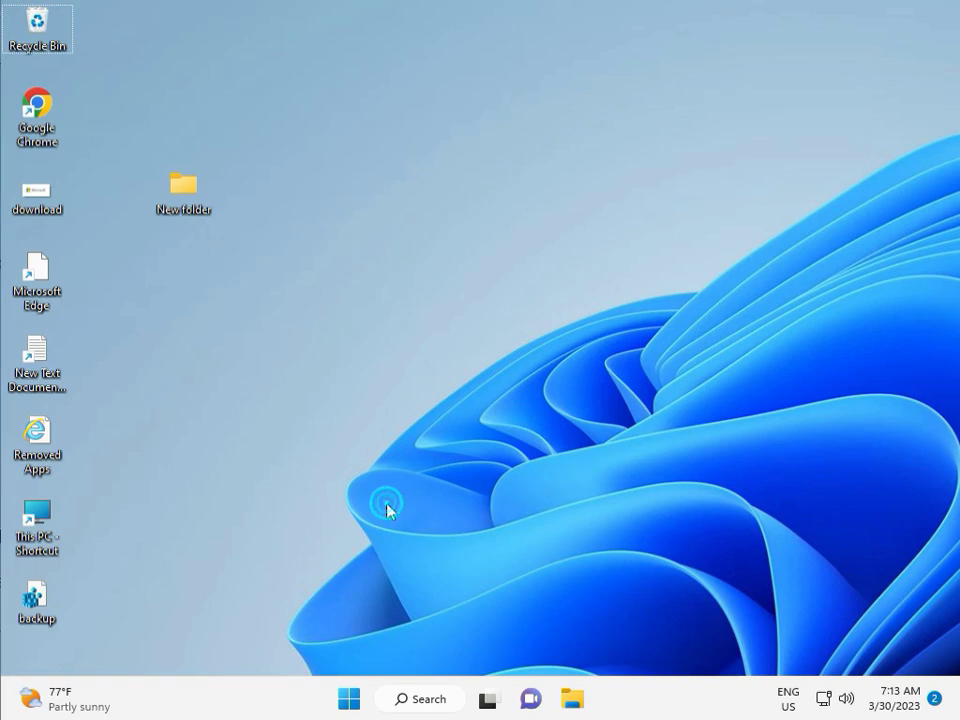
pyautogui.press('super+r')
pyautogui.write('r')
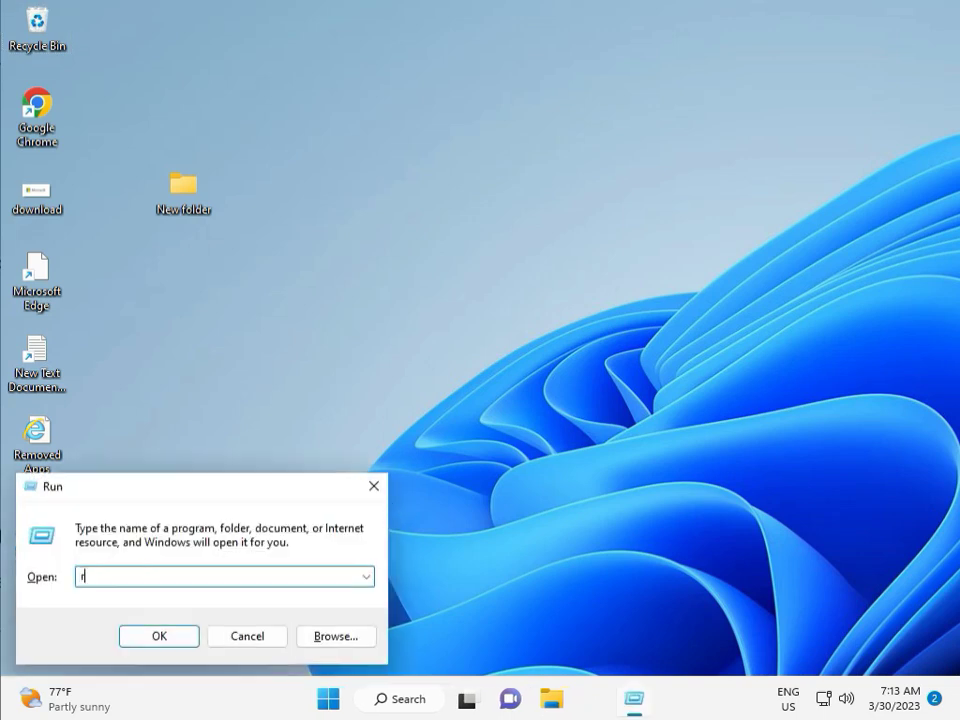
pyautogui.write('e')
pyautogui.write('t')
pyautogui.press('Return')
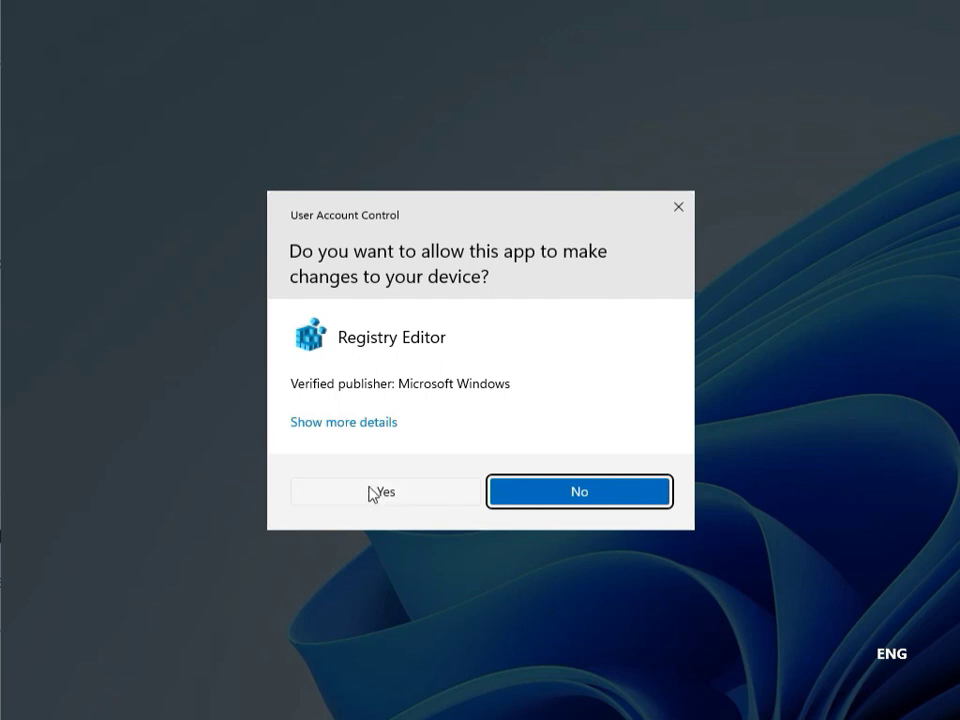
pyautogui.click(380, 492)
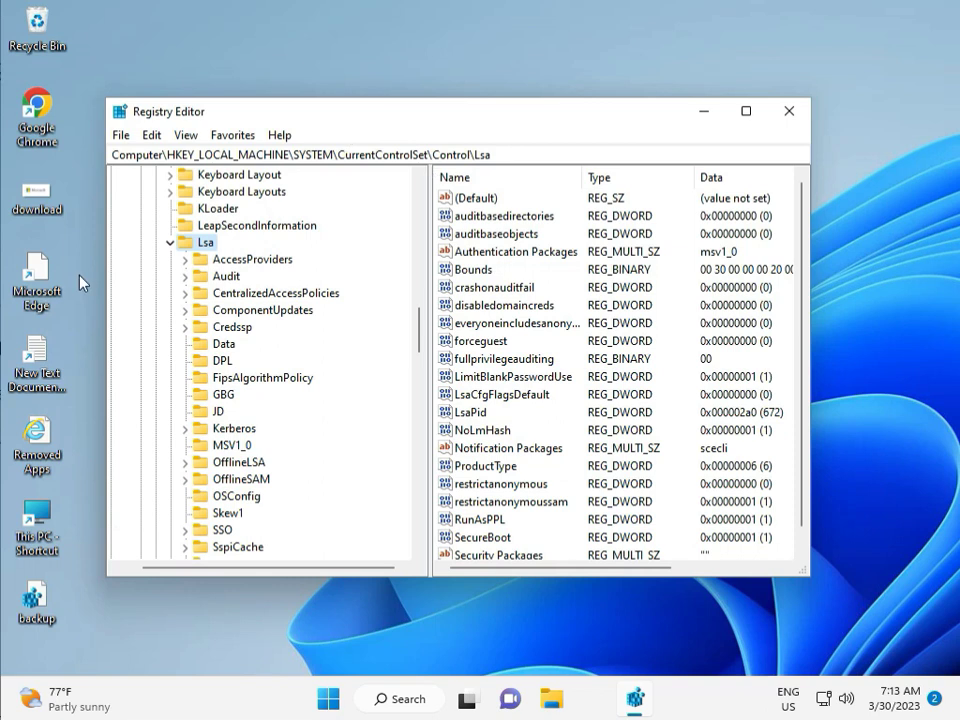
# Step: Collapse the Lsa and SYSTEM branches so HKEY_LOCAL_MACHINE shows as one line
pyautogui.click(170, 242)
pyautogui.scroll(5, 172, 250)
pyautogui.scroll(12, 174, 265)
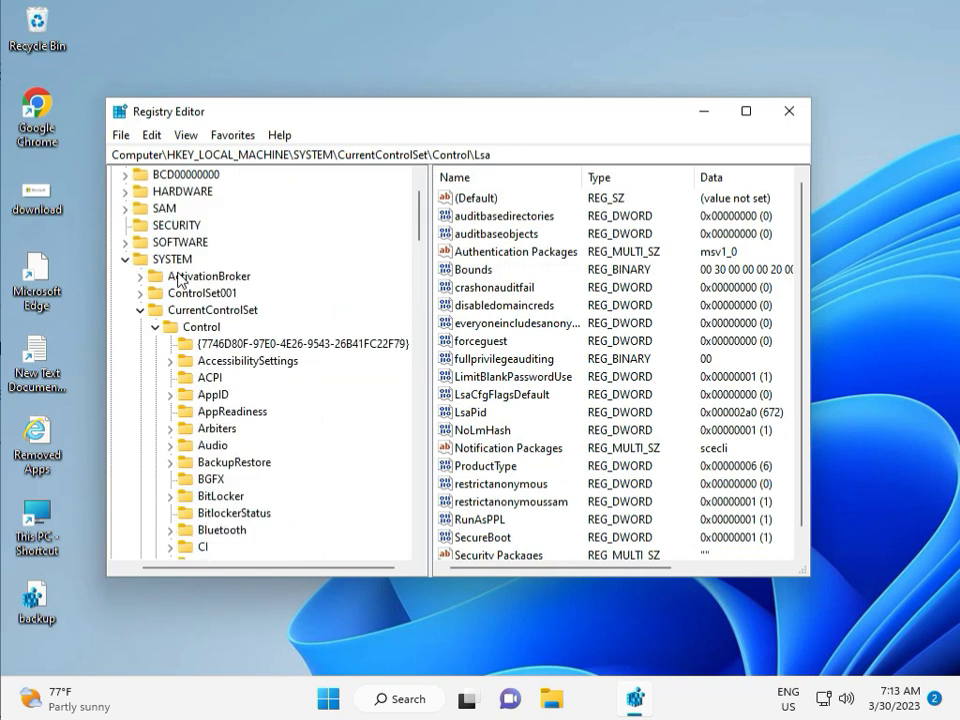
pyautogui.scroll(1, 175, 278)
pyautogui.click(124, 326)
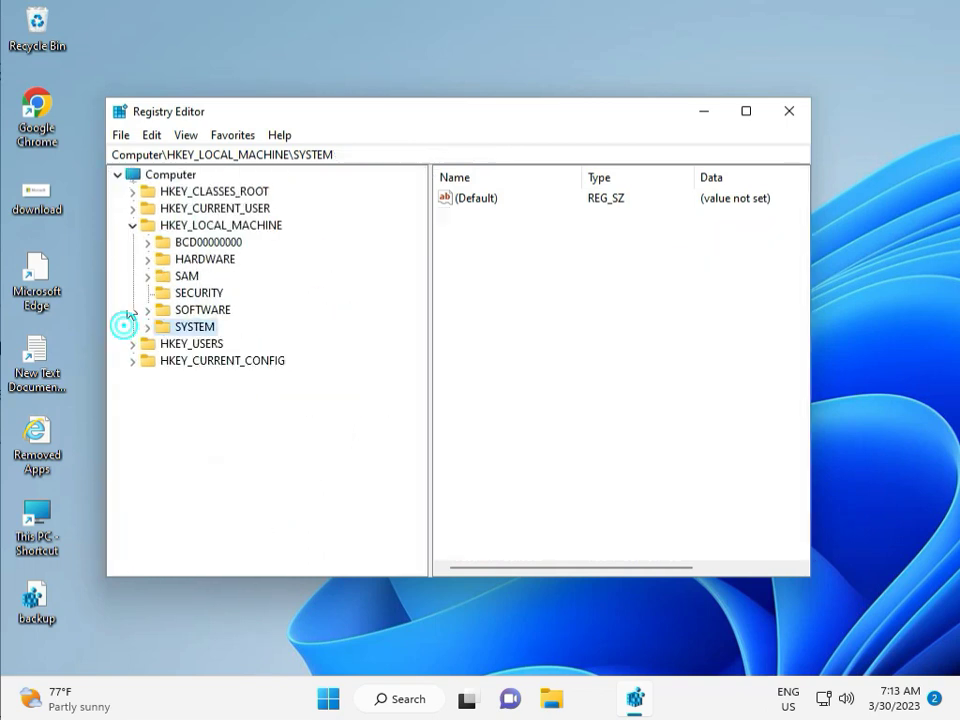
pyautogui.click(134, 225)
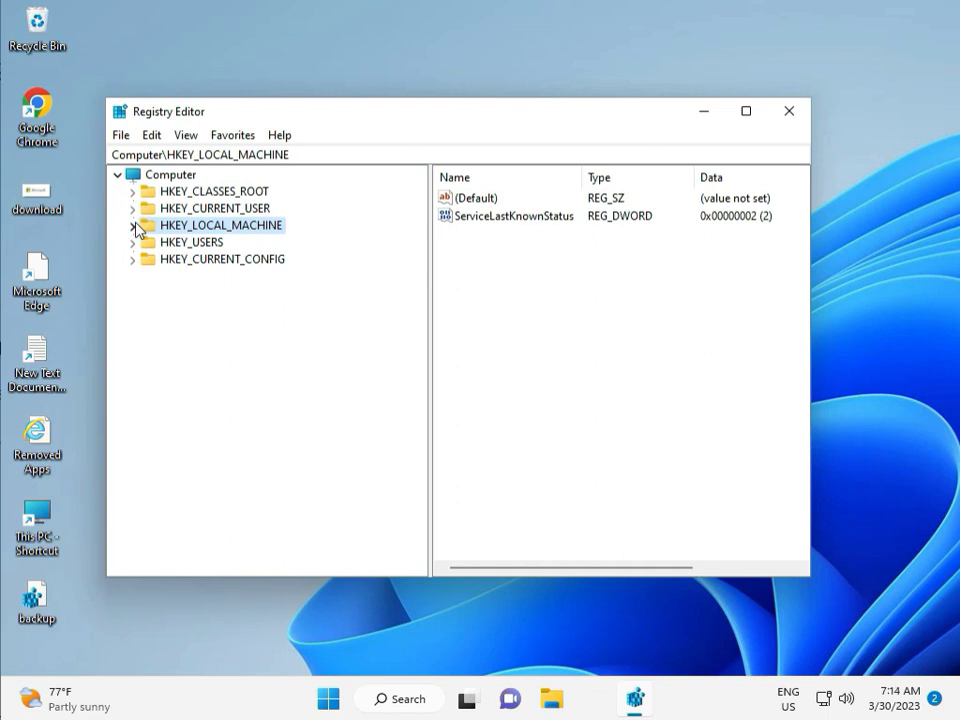
# Step: Expand HKEY_LOCAL_MACHINE\SOFTWARE\Policies\Microsoft\Windows, review its subkeys, and close Registry Editor
pyautogui.click(134, 225)
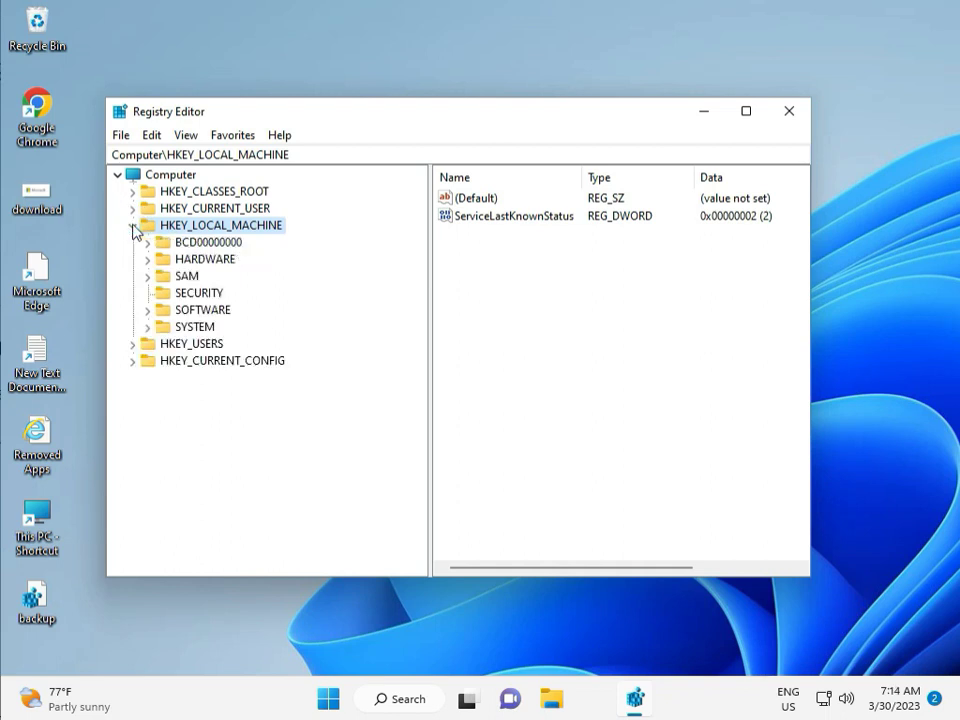
pyautogui.click(148, 311)
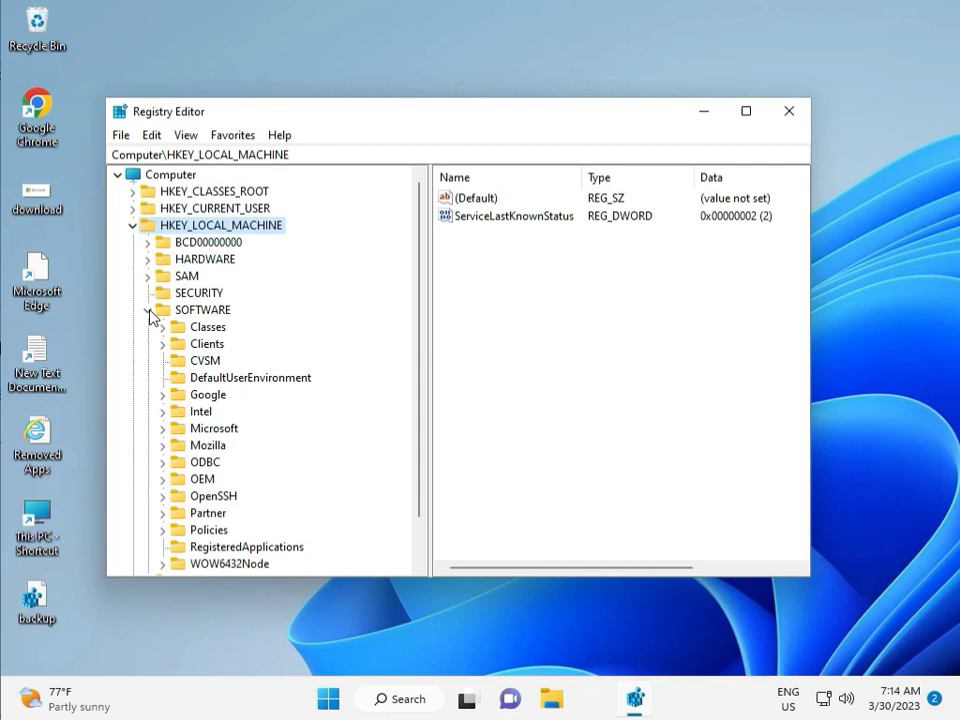
pyautogui.scroll(-1, 192, 395)
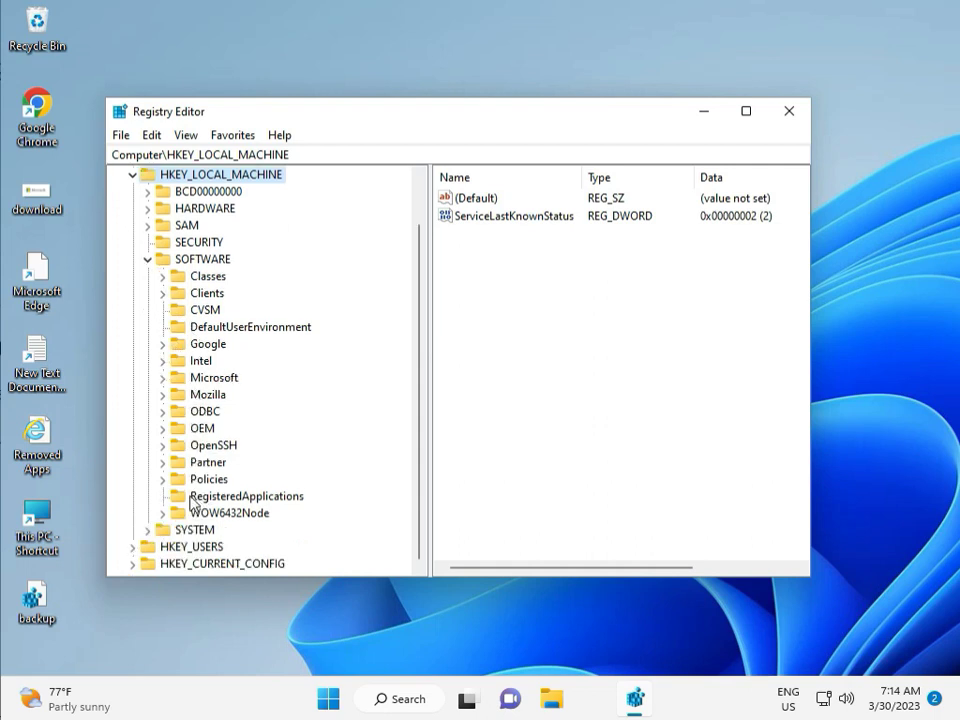
pyautogui.click(164, 479)
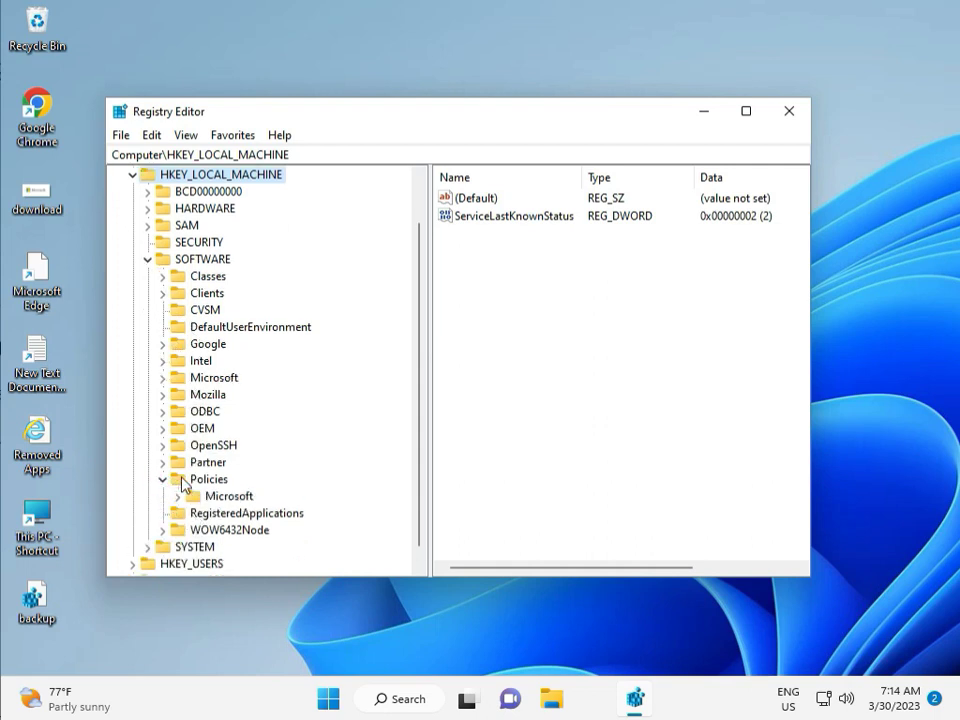
pyautogui.click(179, 497)
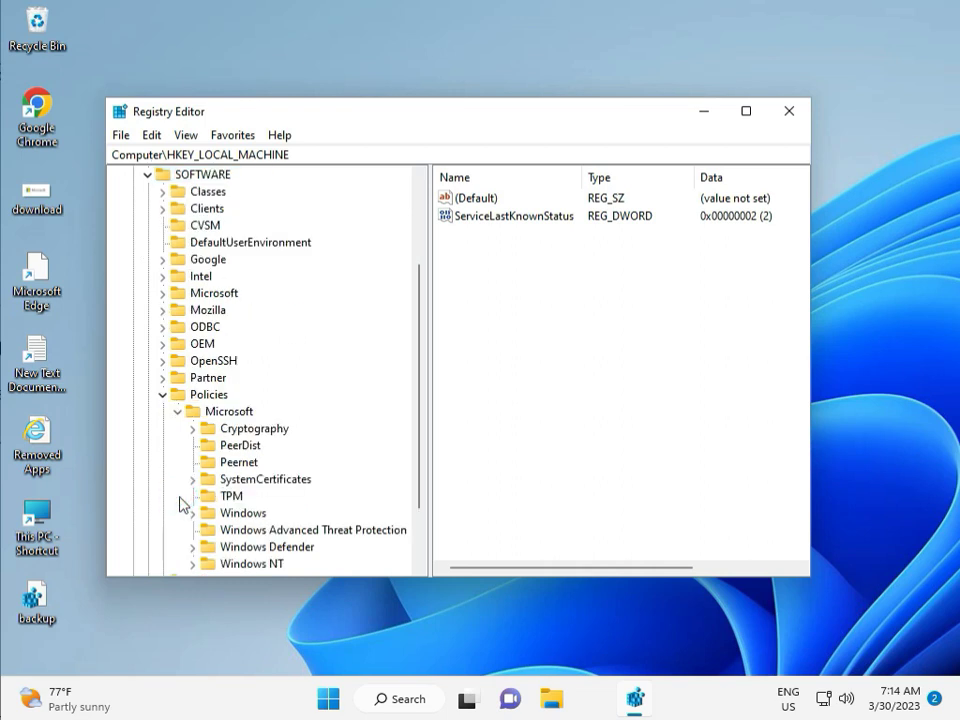
pyautogui.scroll(-2, 222, 494)
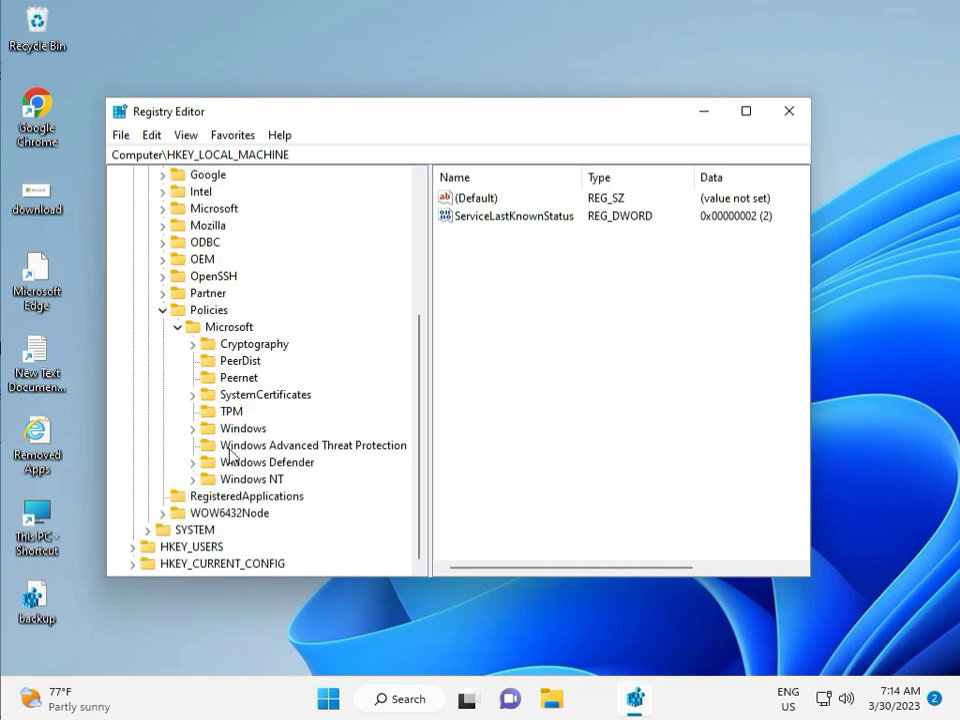
pyautogui.click(195, 430)
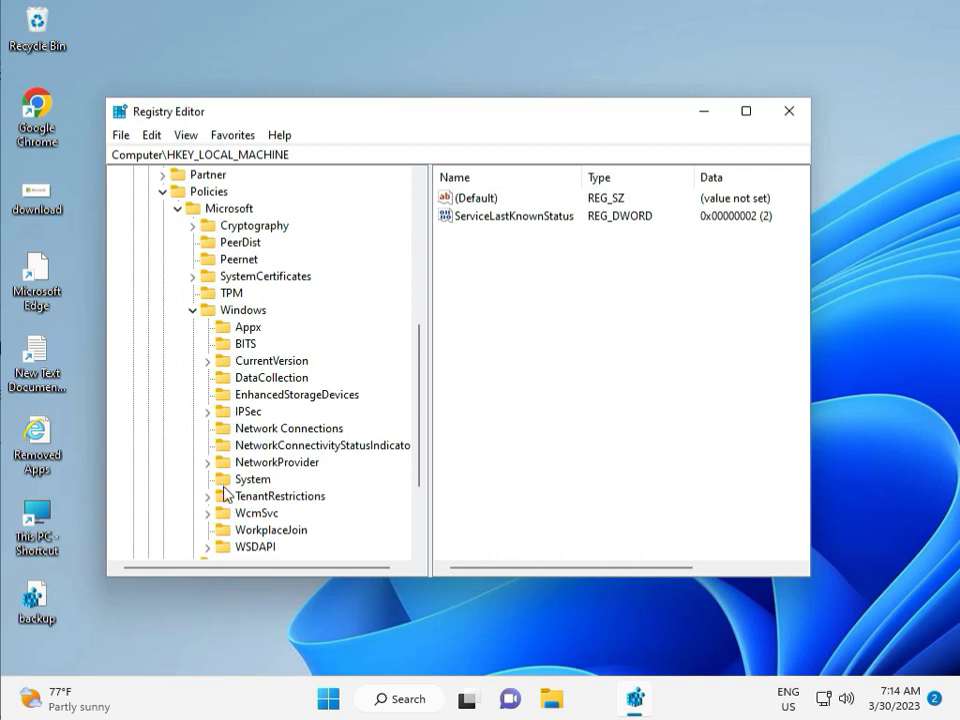
pyautogui.scroll(-1, 225, 535)
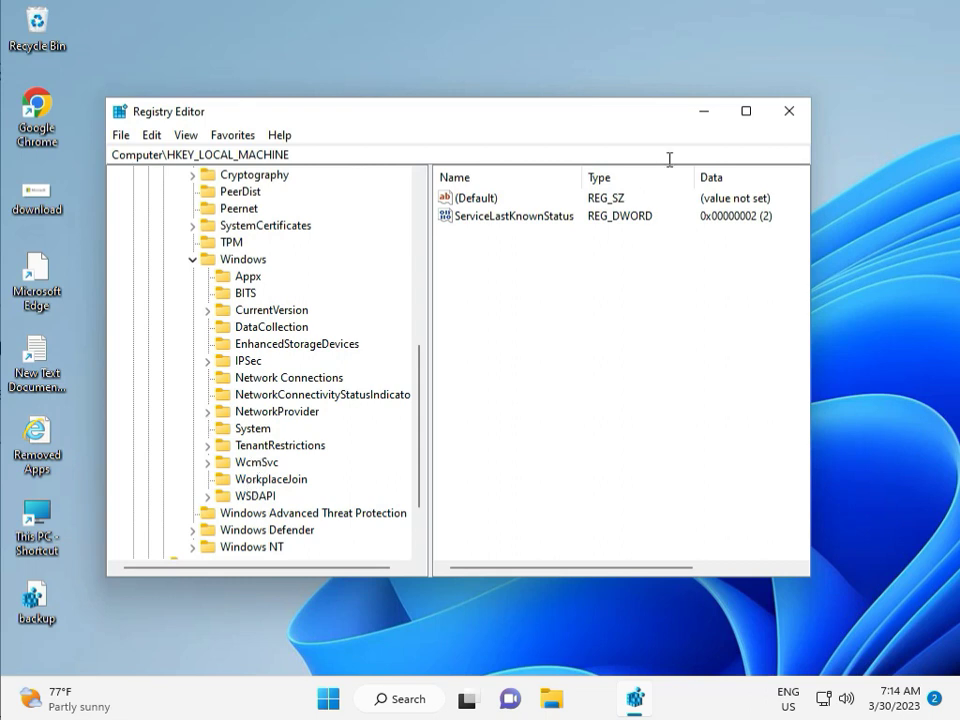
pyautogui.click(789, 111)
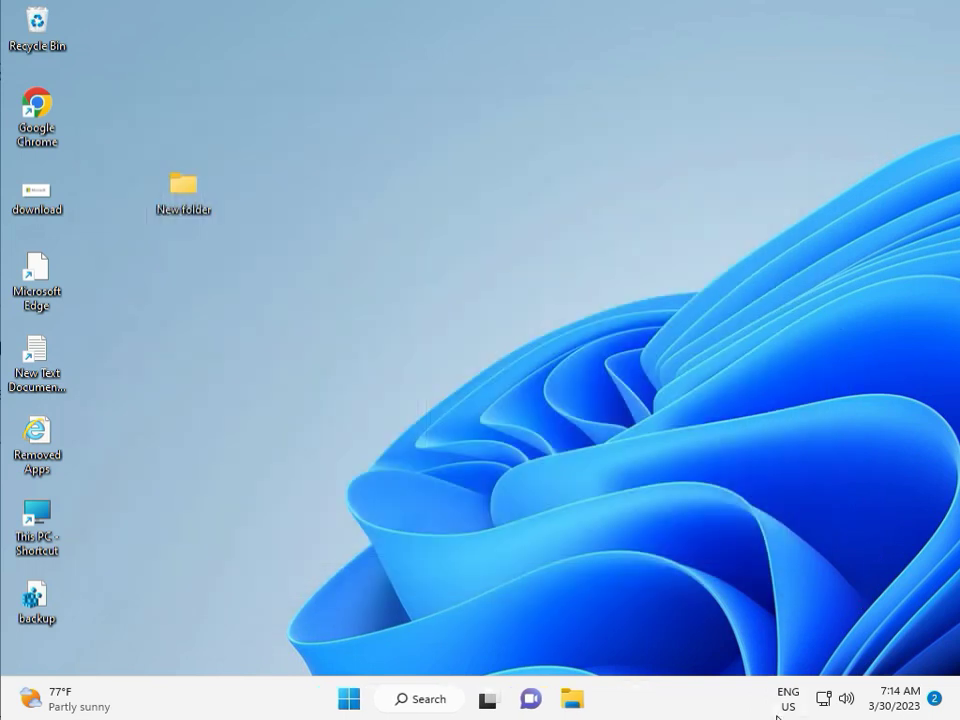
# Step: Search Start for cmd and run Command Prompt as administrator, approving UAC
pyautogui.click(296, 448)
pyautogui.press('super')
pyautogui.write('cmd')
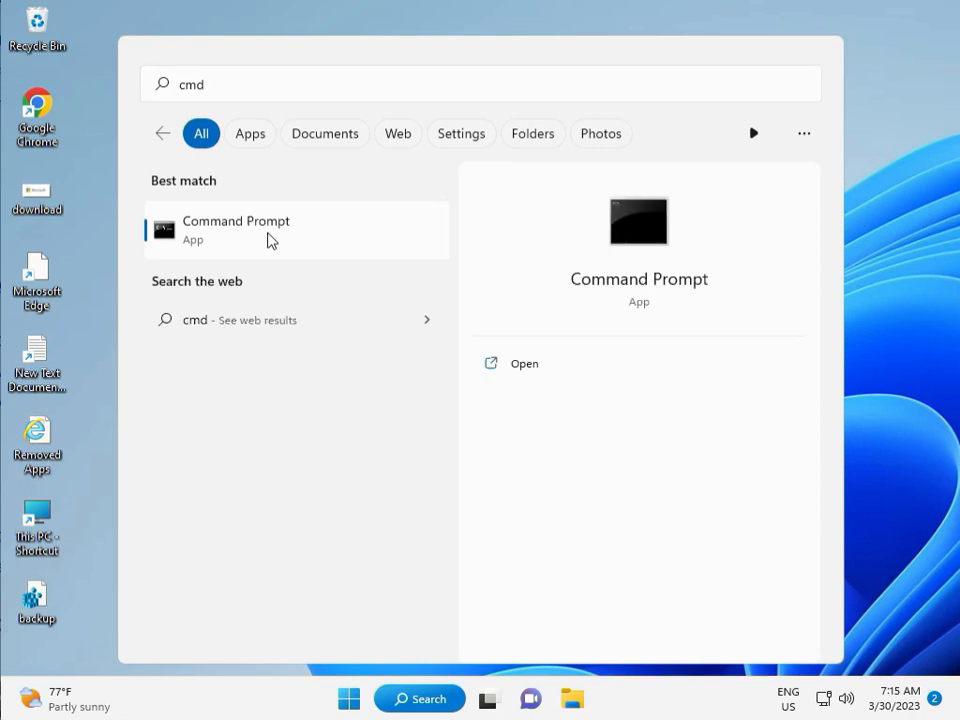
pyautogui.click(514, 396)
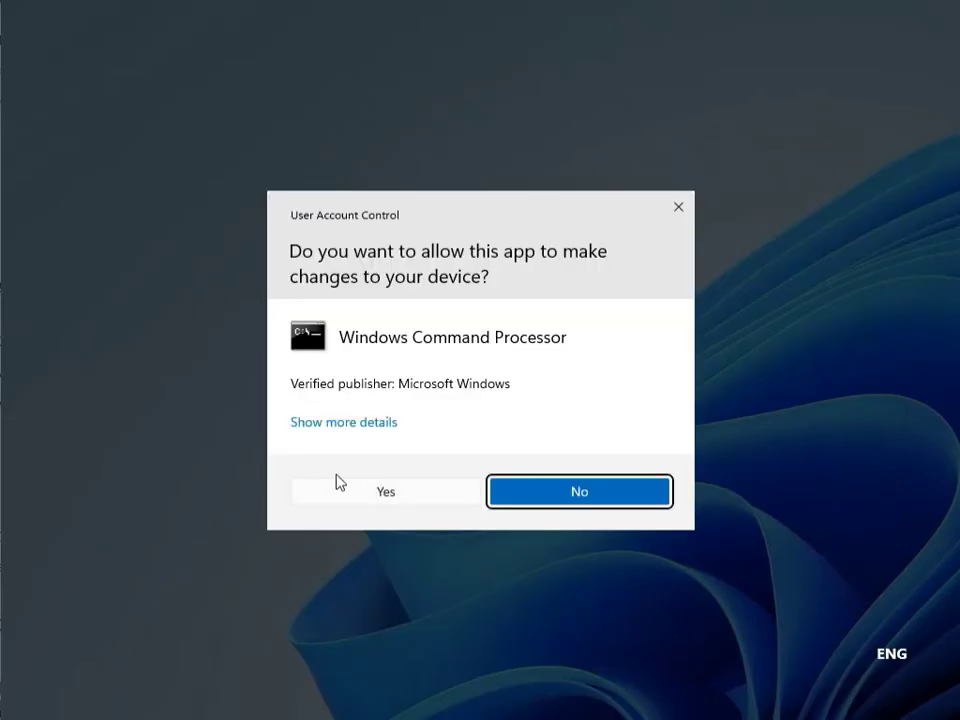
pyautogui.click(352, 488)
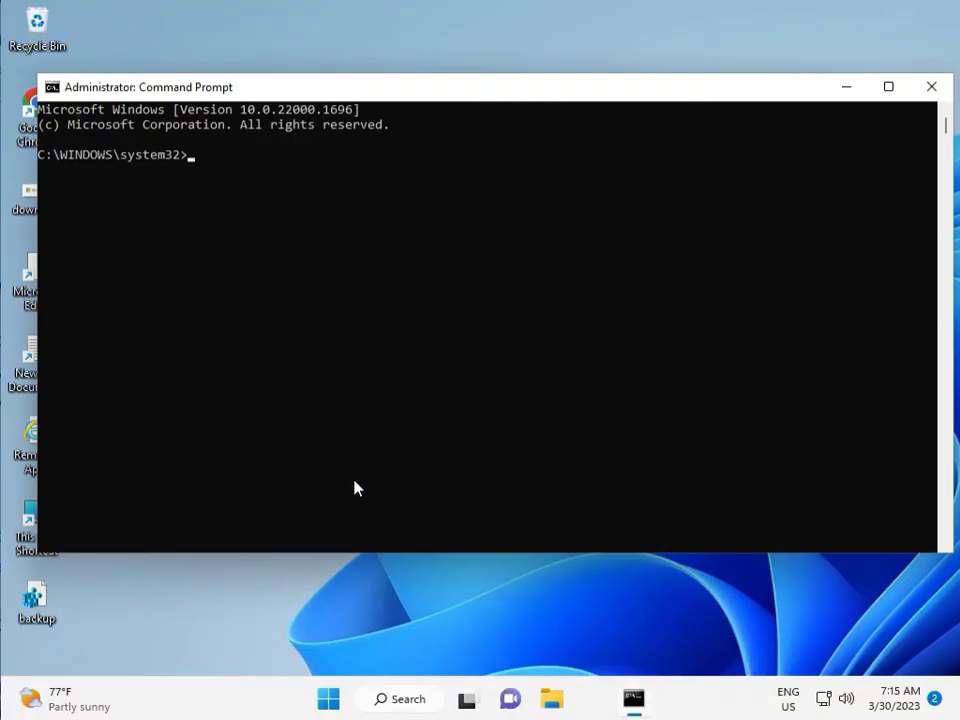
# Step: Run chkdsk /f /r, answer Y to schedule it at next restart, and close the console
pyautogui.write('ch')
pyautogui.write('kd')
pyautogui.write('sk')
pyautogui.write(' /f')
pyautogui.write(' /')
pyautogui.write('r')
pyautogui.press('Return')
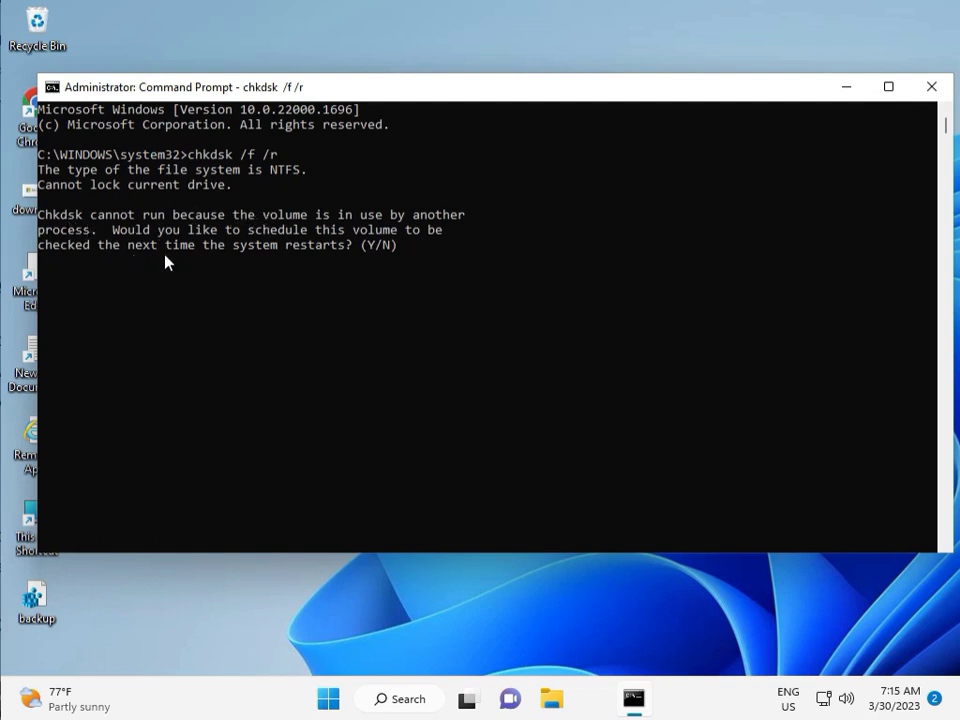
pyautogui.write('y')
pyautogui.press('Return')
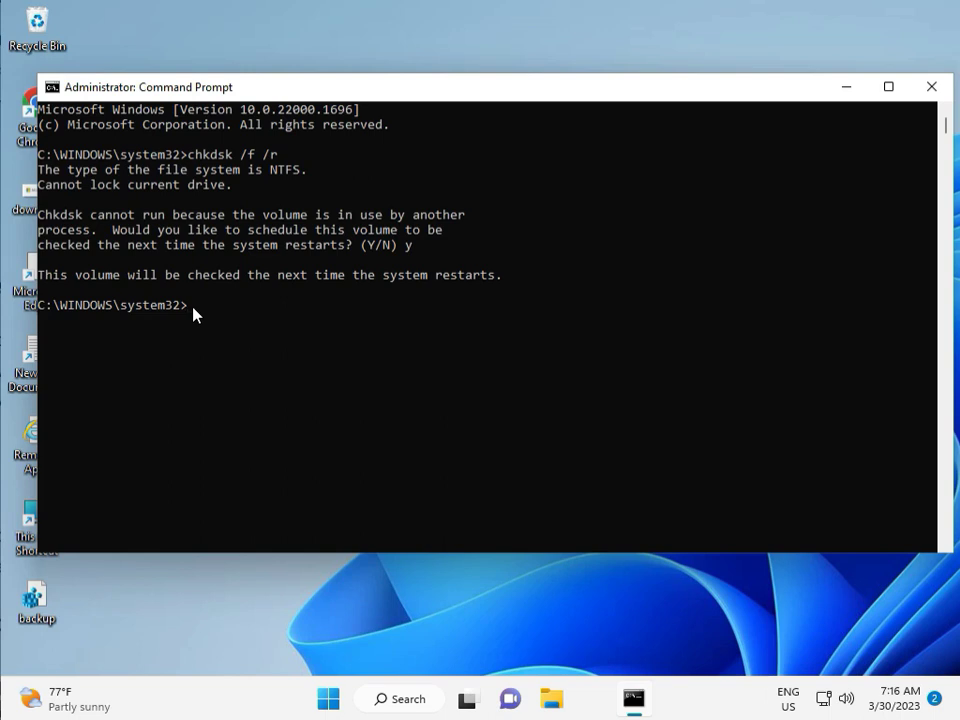
pyautogui.click(931, 88)
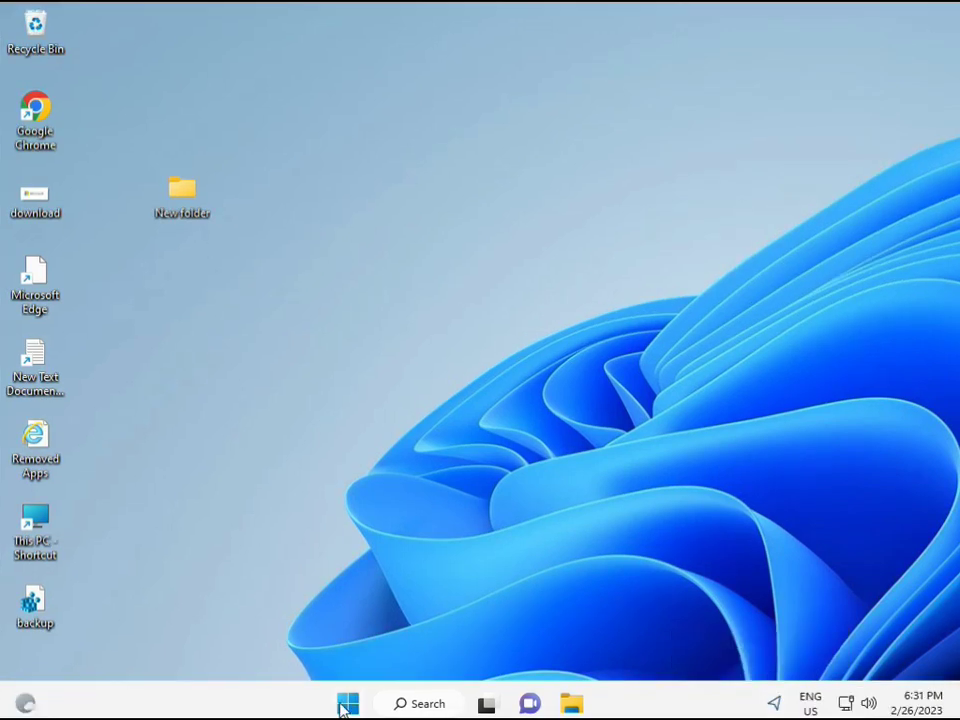
# Step: Find Command Prompt via a cmd search and launch it elevated from its right-click menu
pyautogui.click(348, 703)
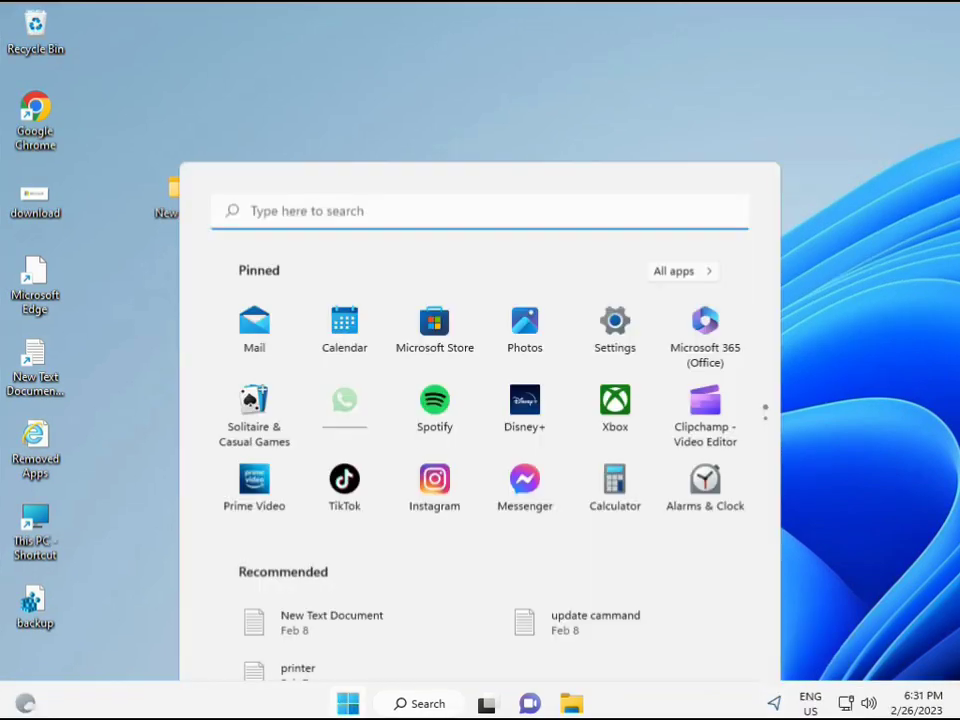
pyautogui.click(392, 705)
pyautogui.write('cmd')
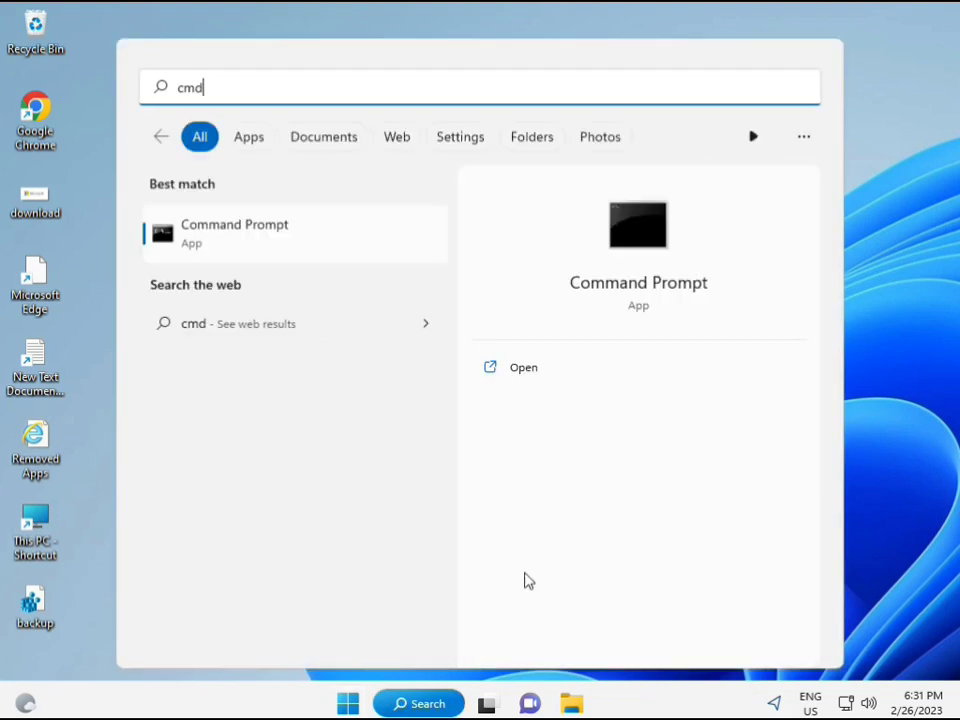
pyautogui.click(211, 234)
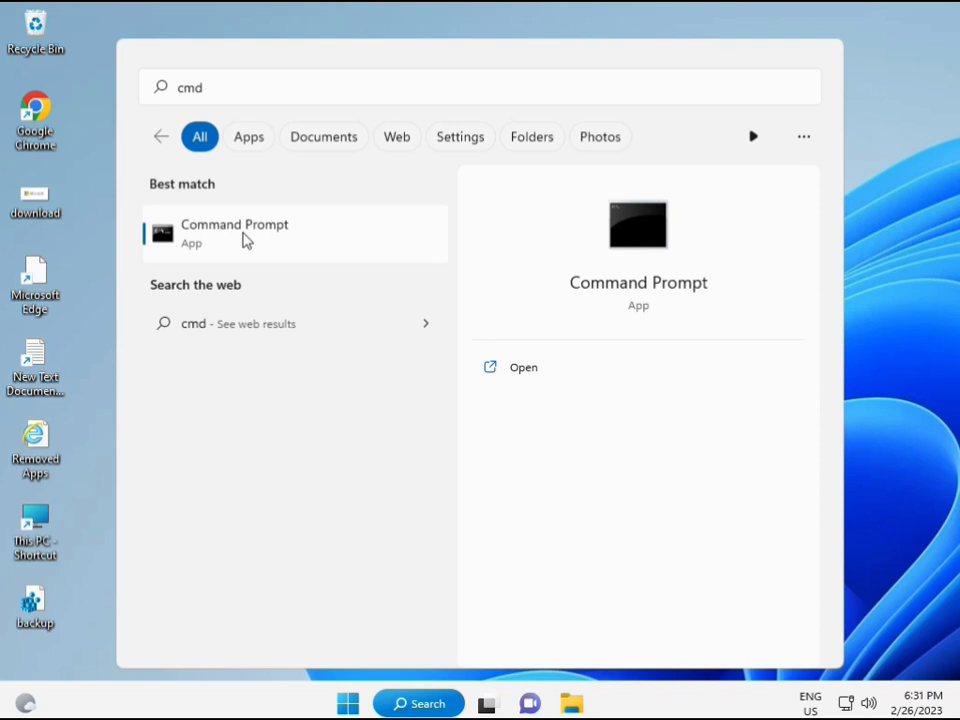
pyautogui.rightClick(247, 240)
pyautogui.click(296, 259)
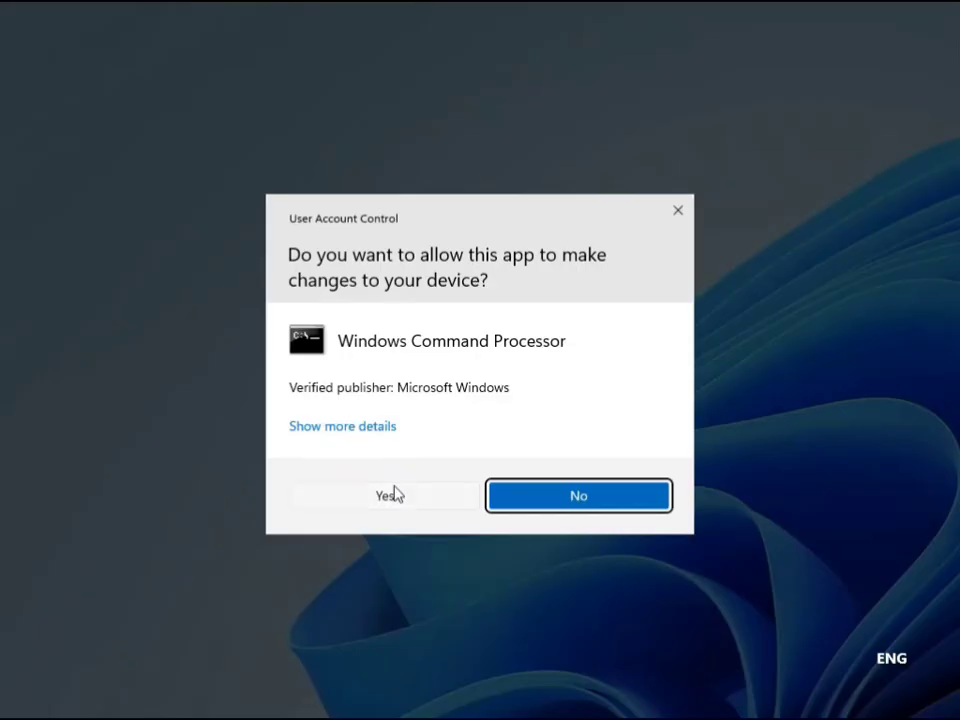
pyautogui.click(388, 495)
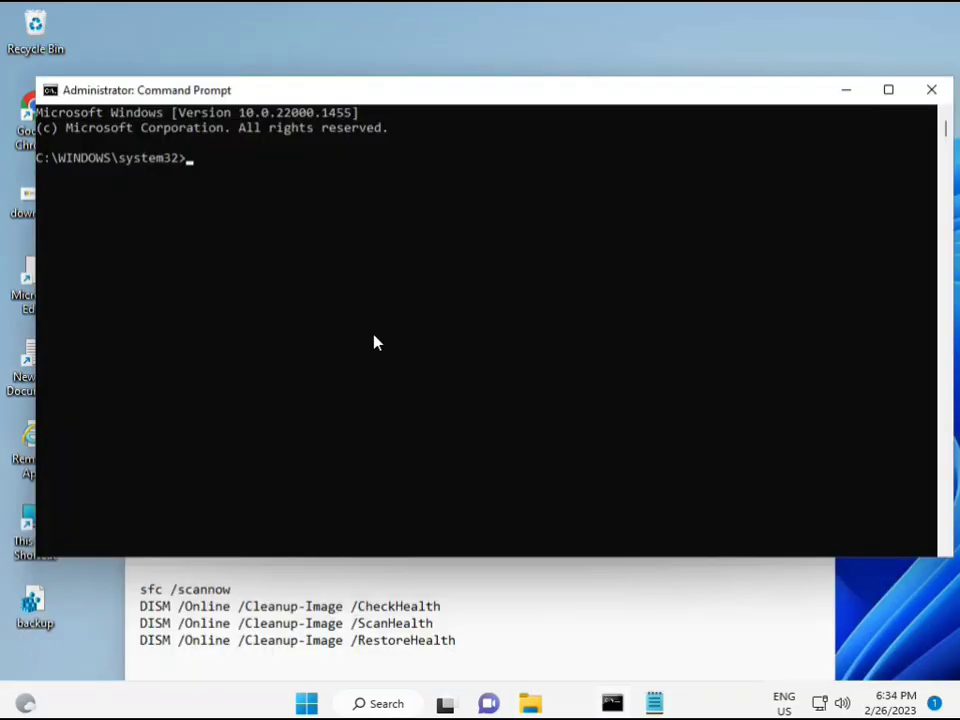
# Step: Run sfc /scannow in the admin console; it verifies to 100% with no integrity violations
pyautogui.click(193, 158)
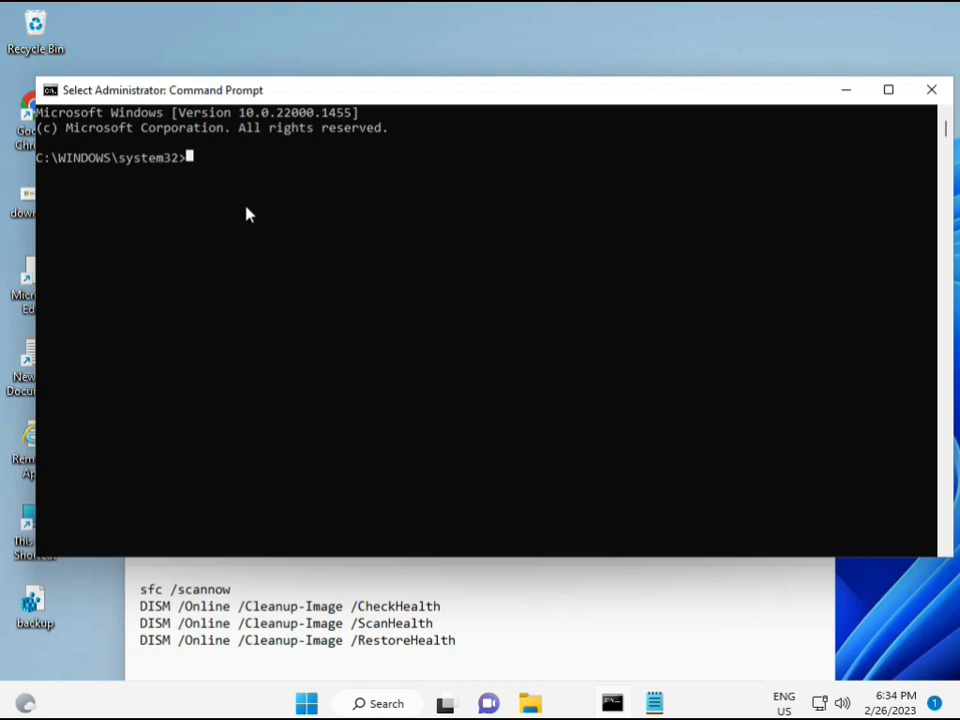
pyautogui.write('sca')
pyautogui.press('BackSpace')
pyautogui.press('BackSpace')
pyautogui.press('BackSpace')
pyautogui.write('sfc')
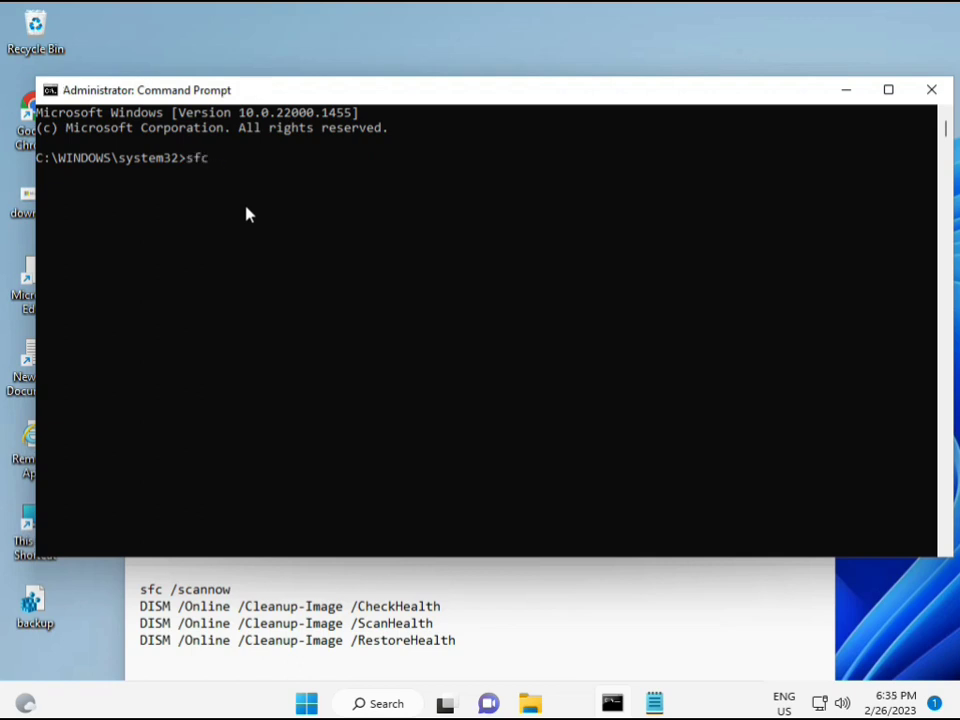
pyautogui.write(' /scannow')
pyautogui.press('Return')
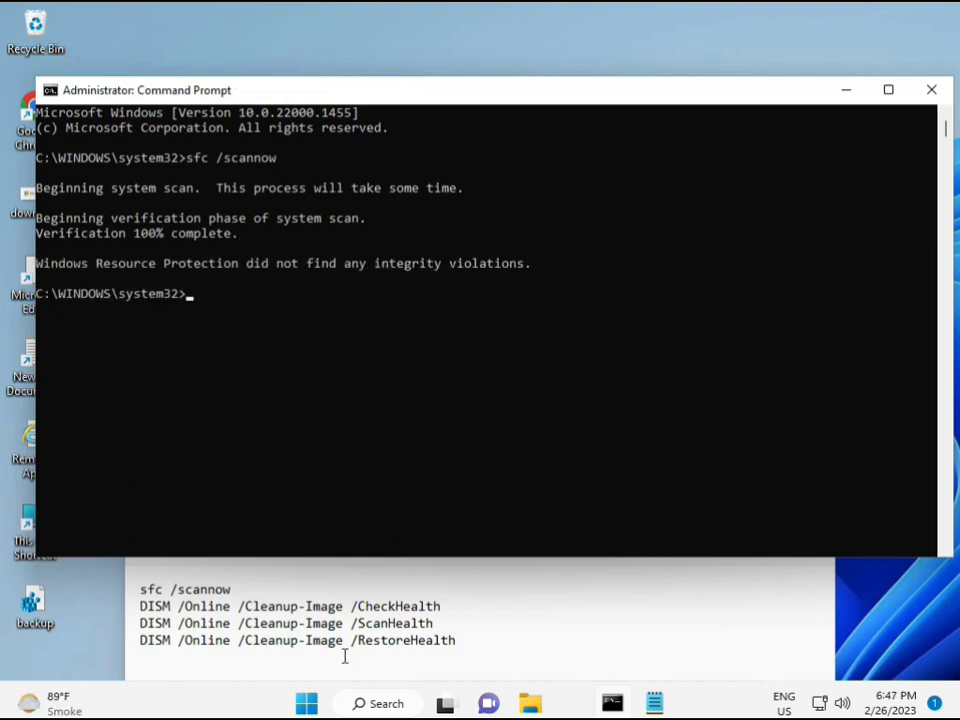
# Step: Copy the DISM /Online /Cleanup-Image /CheckHealth line from the Notepad notes
pyautogui.click(146, 605)
pyautogui.moveTo(146, 605); pyautogui.dragTo(448, 606)
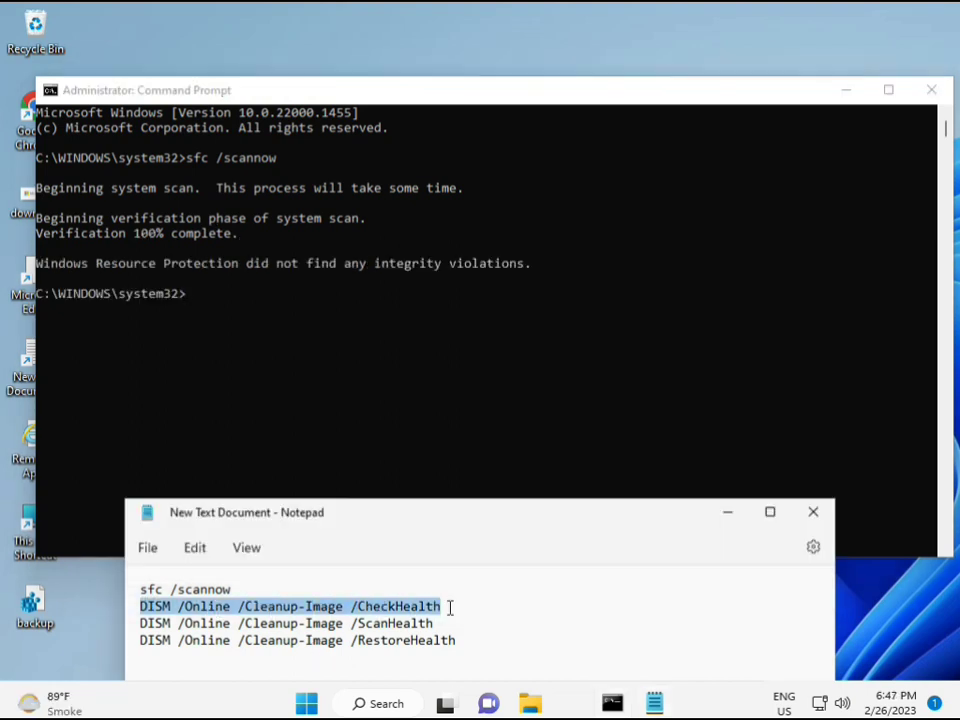
pyautogui.rightClick(254, 606)
pyautogui.click(302, 312)
# Step: Paste the CheckHealth command via the console's title-bar Edit > Paste and run it
pyautogui.click(195, 302)
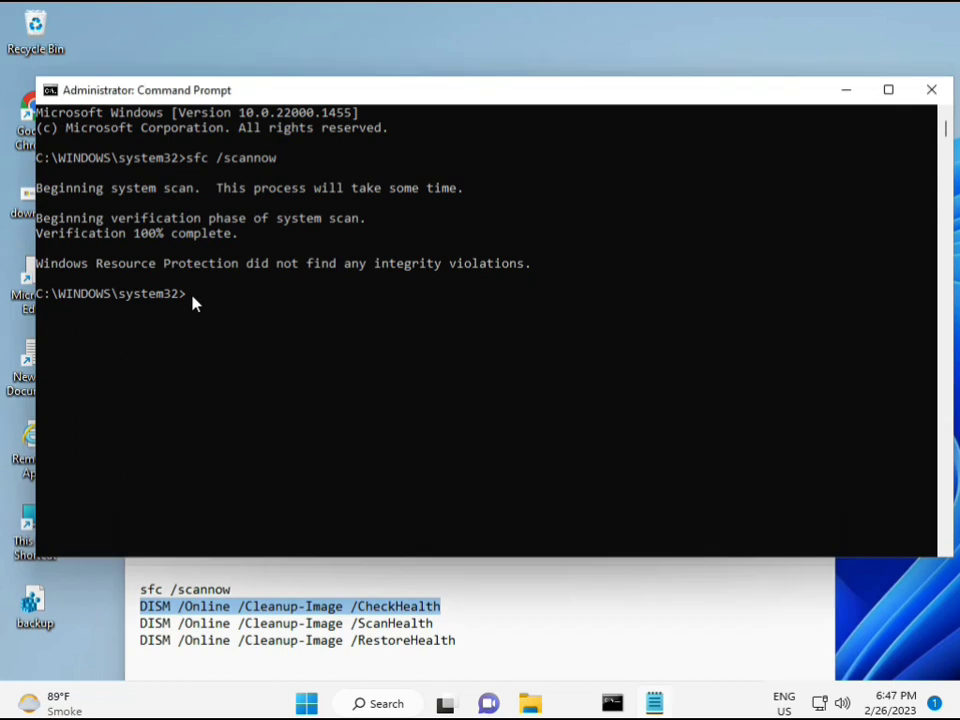
pyautogui.rightClick(77, 93)
pyautogui.moveTo(122, 234)
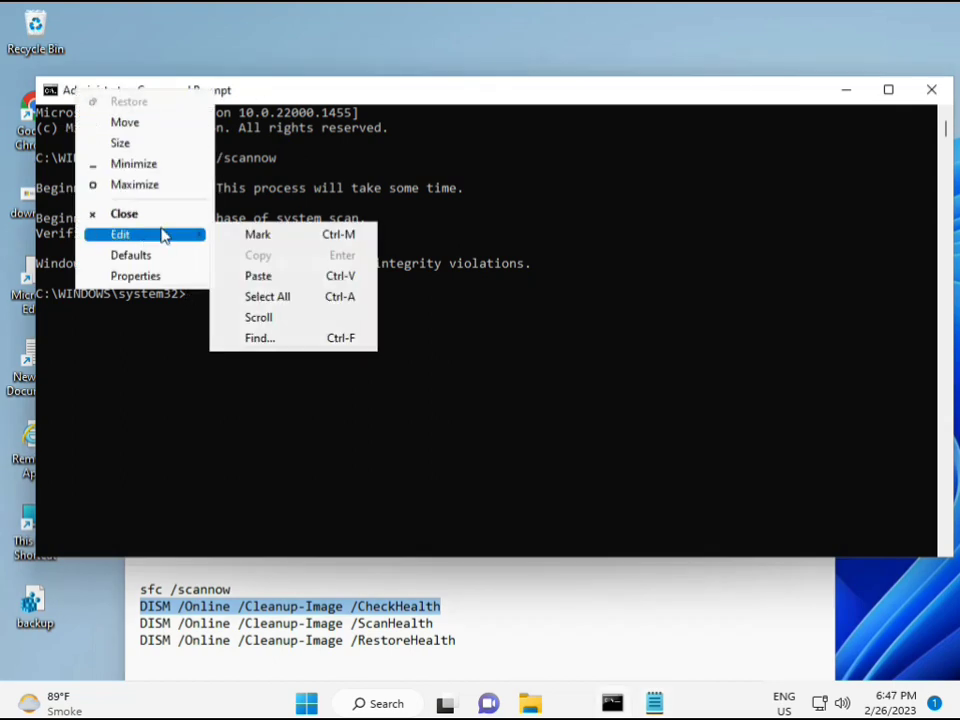
pyautogui.click(257, 275)
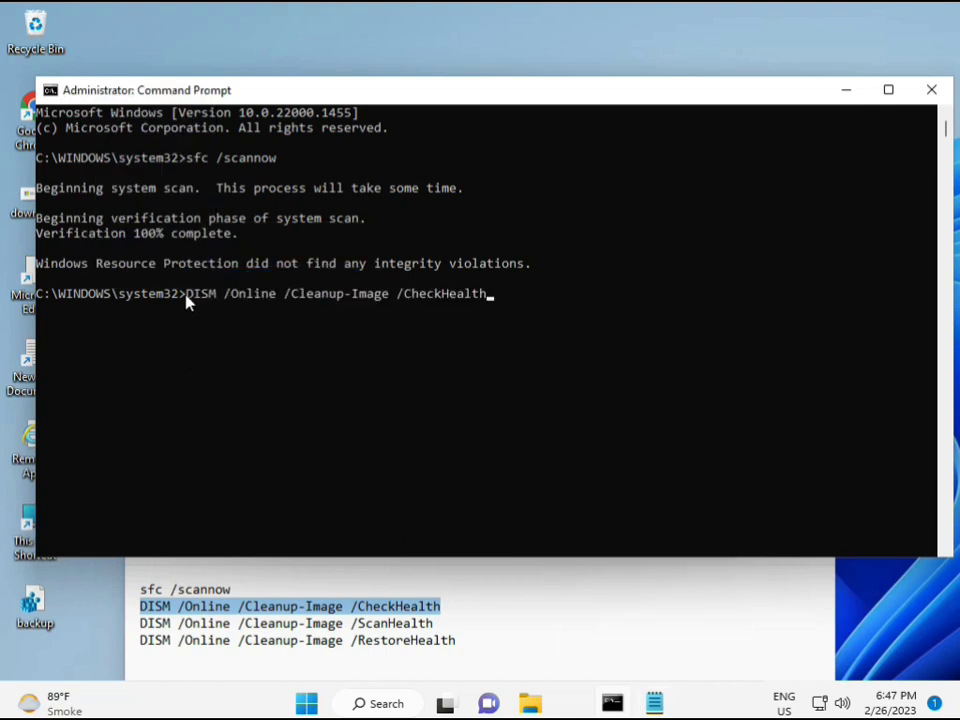
pyautogui.moveTo(186, 302); pyautogui.dragTo(198, 310)
pyautogui.rightClick(198, 310)
pyautogui.press('Return')
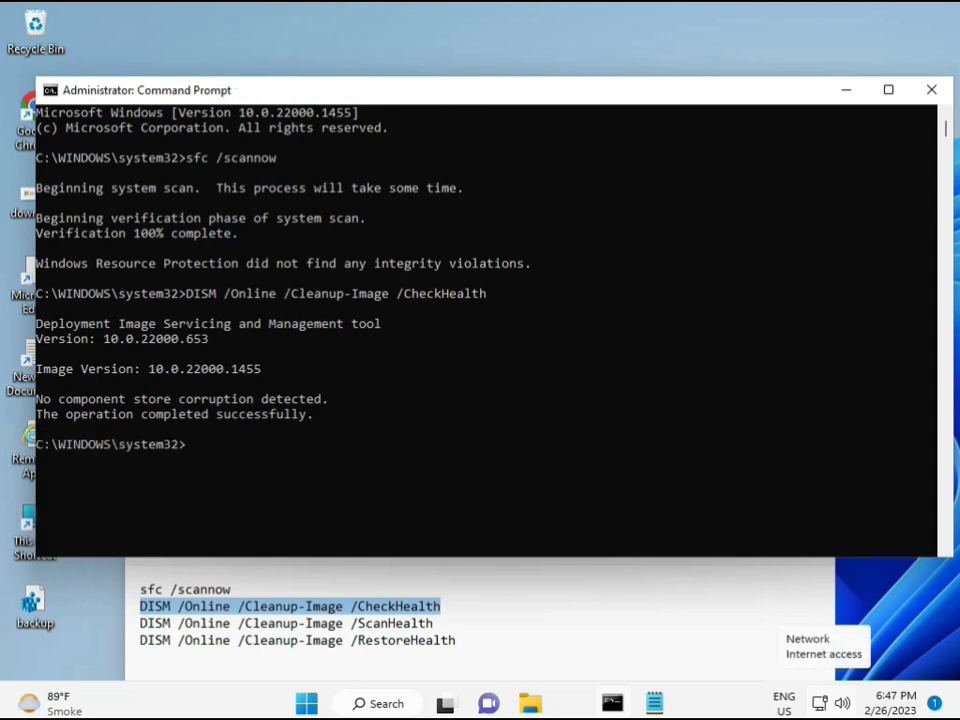
# Step: Copy the DISM /Online /Cleanup-Image /ScanHealth line from the Notepad notes
pyautogui.click(142, 625)
pyautogui.keyDown('shift'); pyautogui.click(454, 624); pyautogui.keyUp('shift')
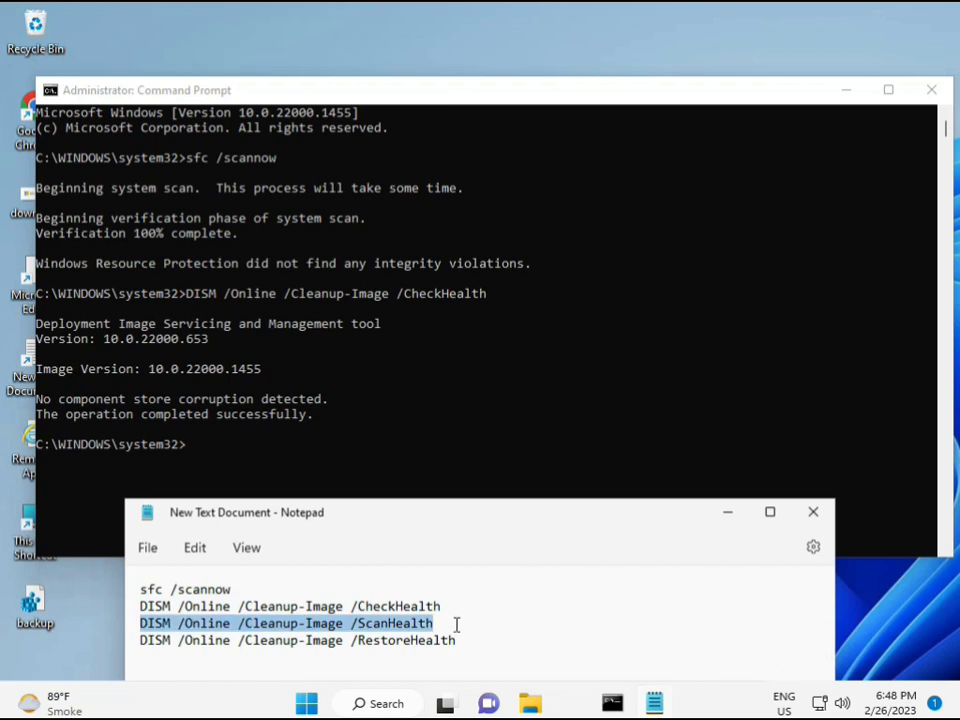
pyautogui.rightClick(421, 625)
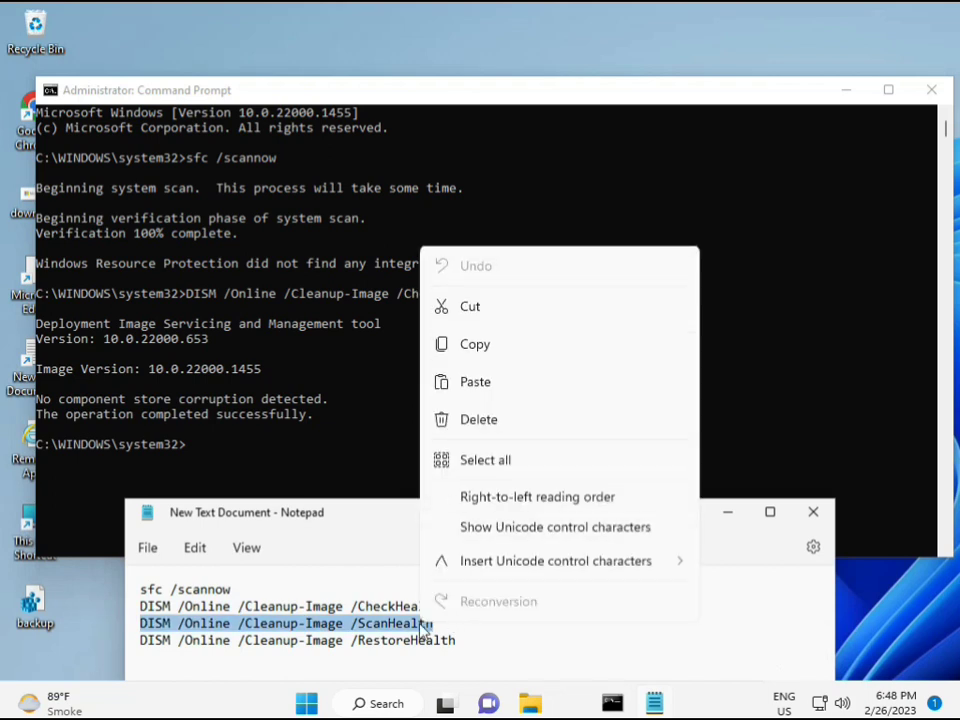
pyautogui.click(465, 352)
# Step: Paste the ScanHealth command into the console and run it until 100%
pyautogui.click(338, 472)
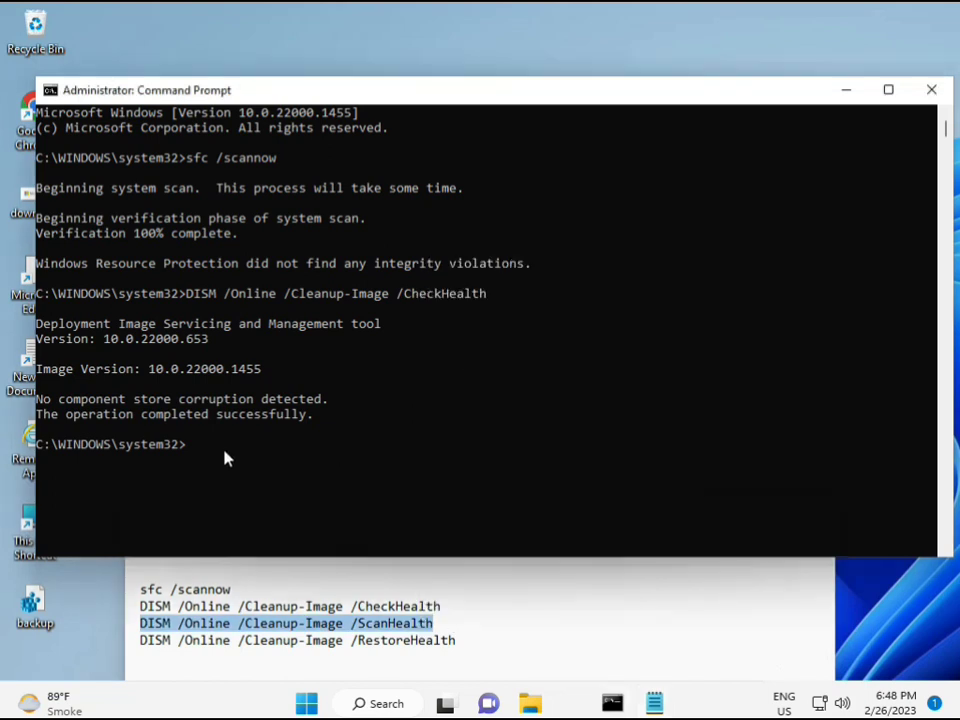
pyautogui.click(190, 446)
pyautogui.rightClick(193, 448)
pyautogui.rightClick(195, 453)
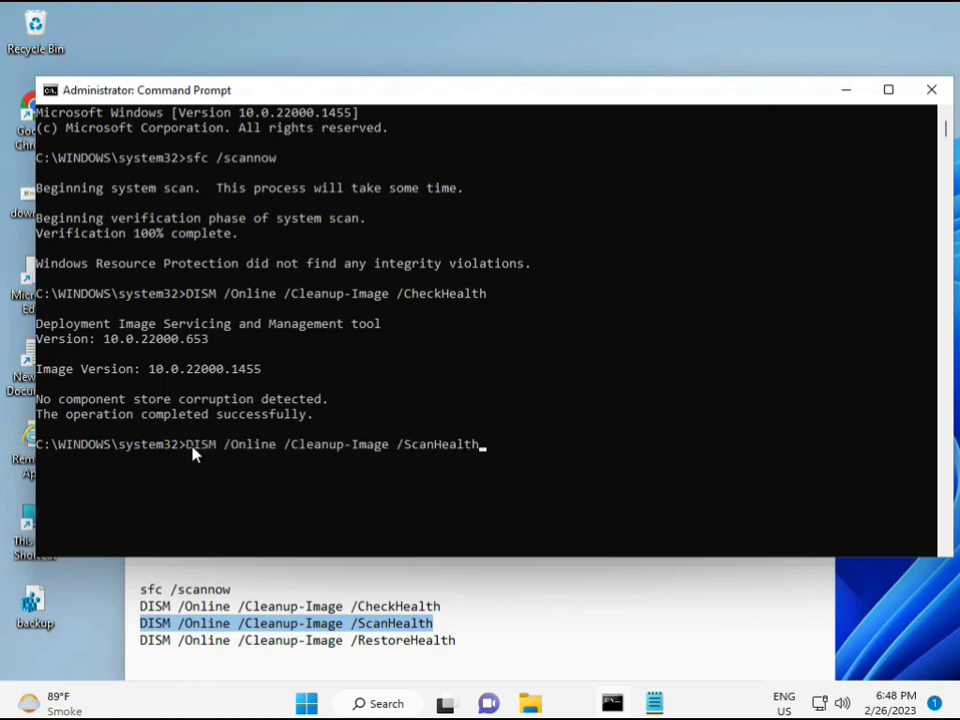
pyautogui.press('Return')
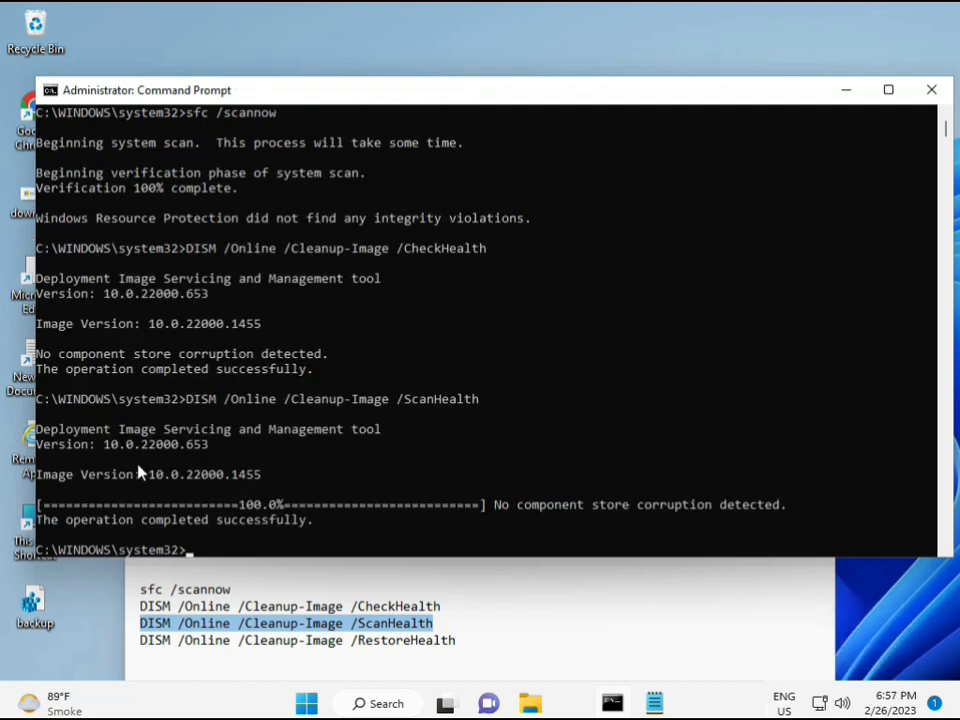
# Step: Copy the DISM /Online /Cleanup-Image /RestoreHealth line from the Notepad notes
pyautogui.moveTo(214, 520); pyautogui.dragTo(313, 520)
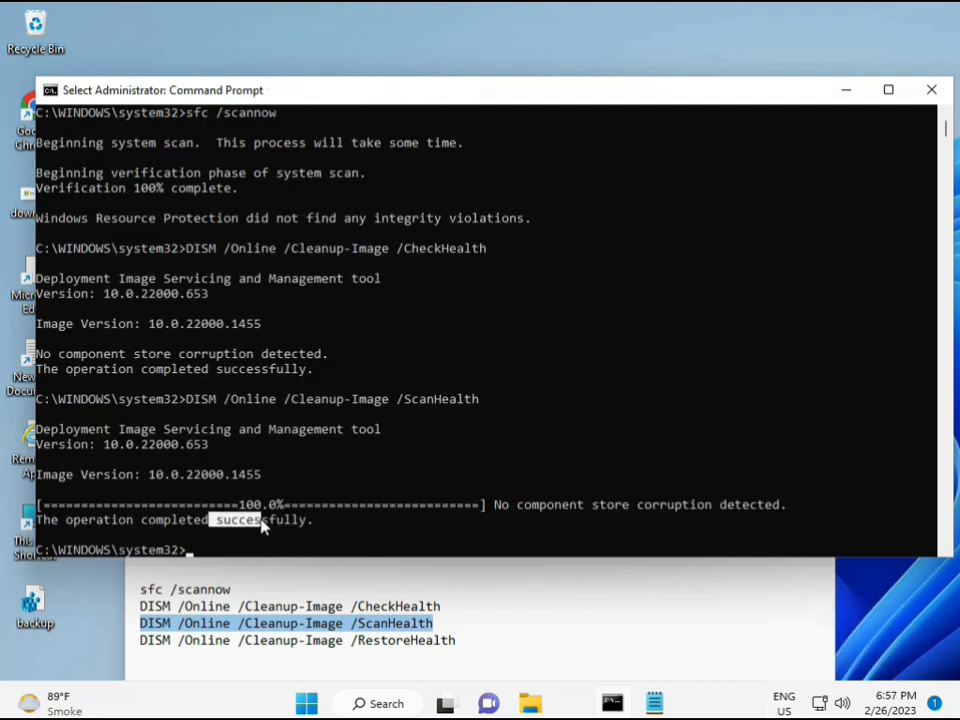
pyautogui.click(226, 645)
pyautogui.tripleClick(226, 645)
pyautogui.rightClick(226, 645)
pyautogui.click(290, 366)
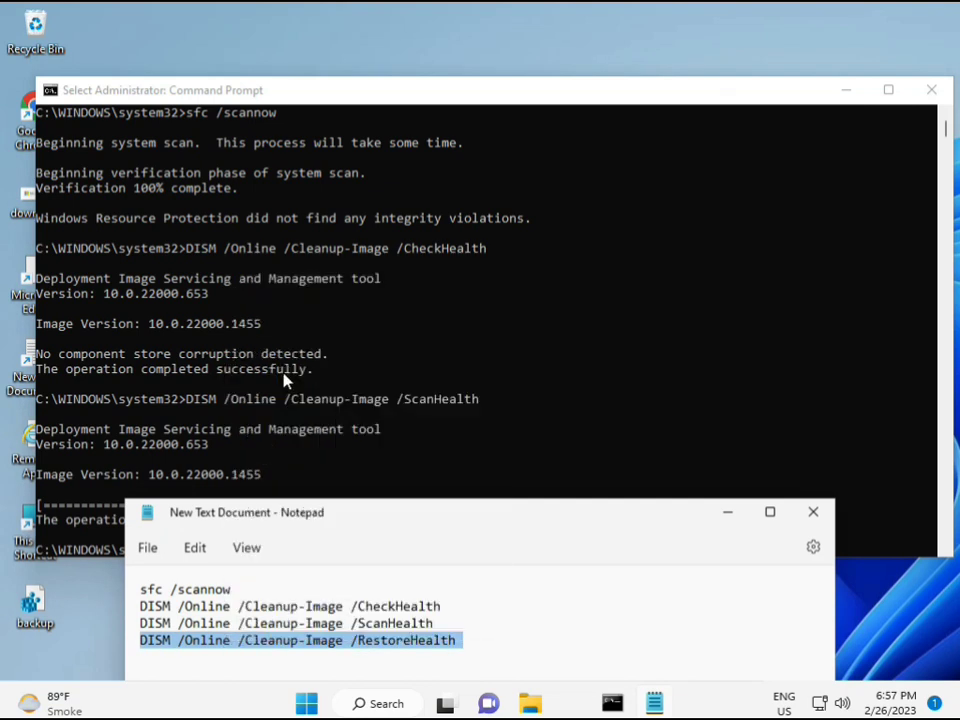
# Step: Paste the RestoreHealth command into the console and start the repair
pyautogui.click(265, 490)
pyautogui.click(190, 553)
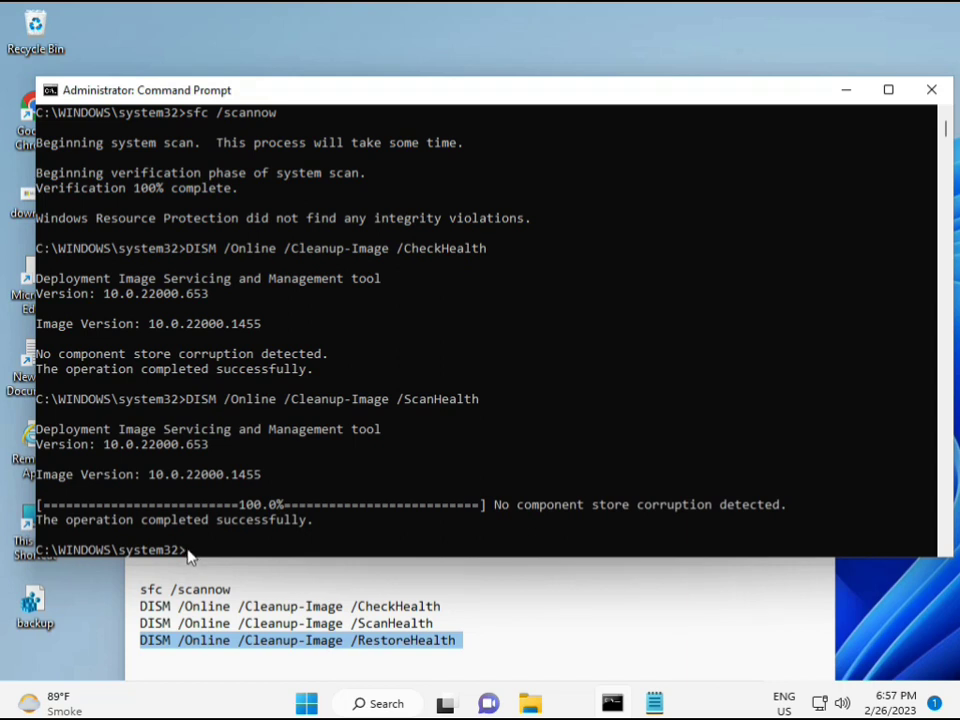
pyautogui.click(190, 553)
pyautogui.rightClick(188, 553)
pyautogui.scroll(-6, 590, 457)
pyautogui.scroll(-3, 583, 452)
pyautogui.scroll(7, 568, 454)
pyautogui.scroll(2, 315, 439)
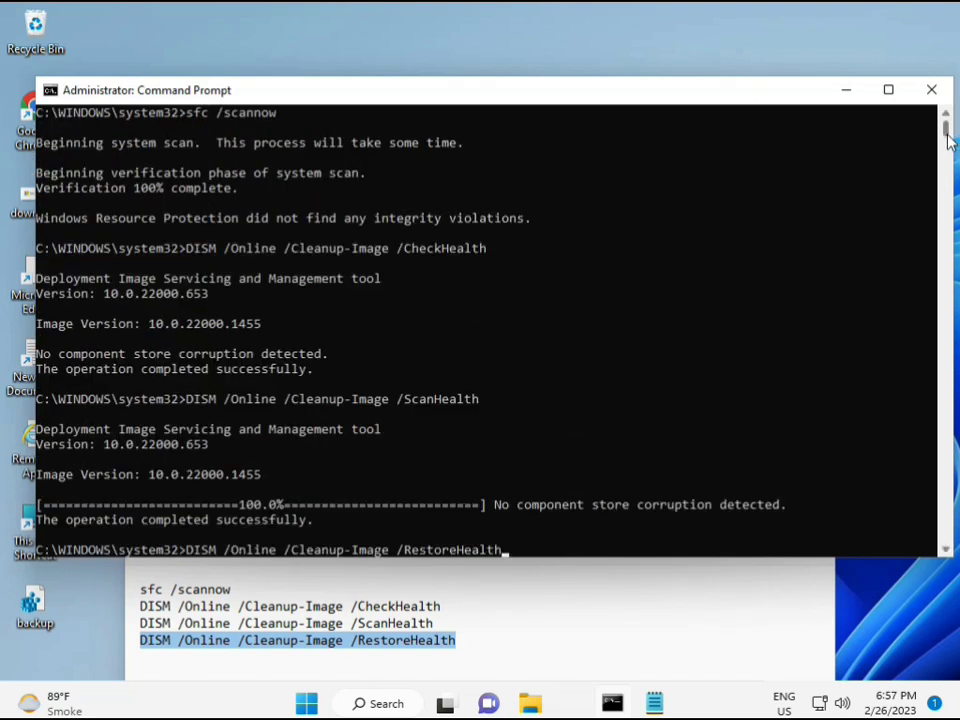
pyautogui.moveTo(945, 130)
pyautogui.mouseDown()
pyautogui.moveTo(949, 143)
pyautogui.moveTo(946, 128)
pyautogui.mouseUp()
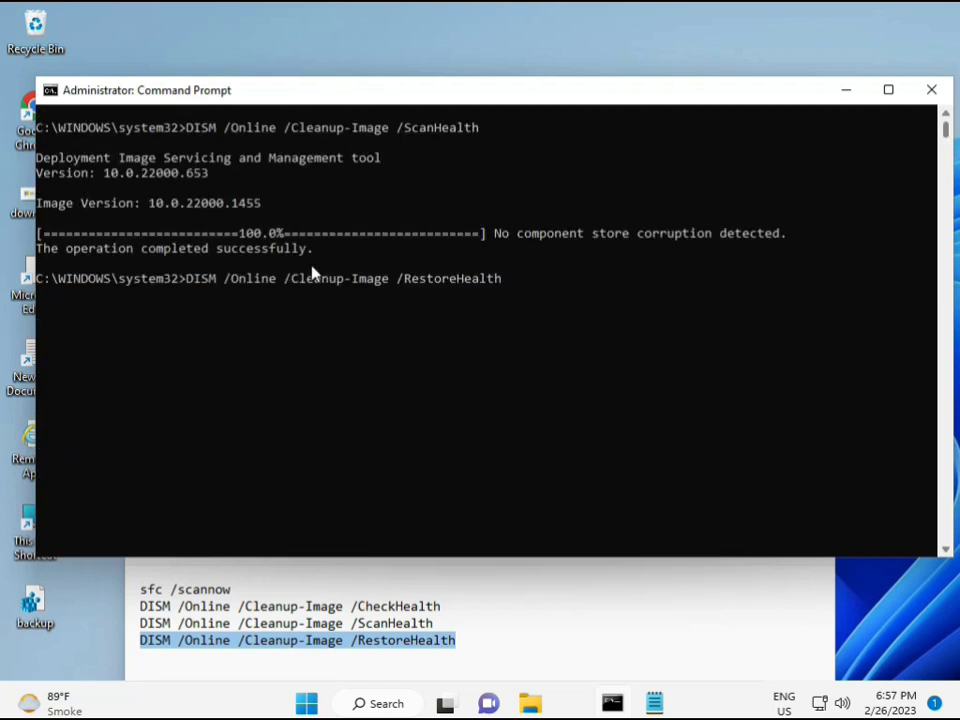
pyautogui.click(192, 281)
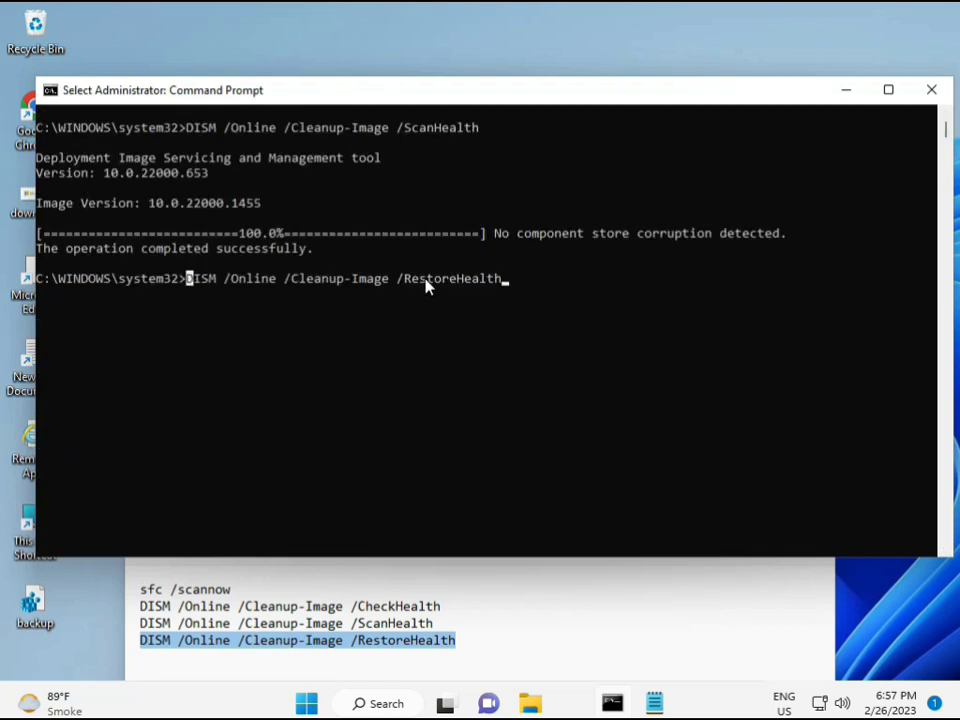
pyautogui.press('Escape')
pyautogui.press('Return')
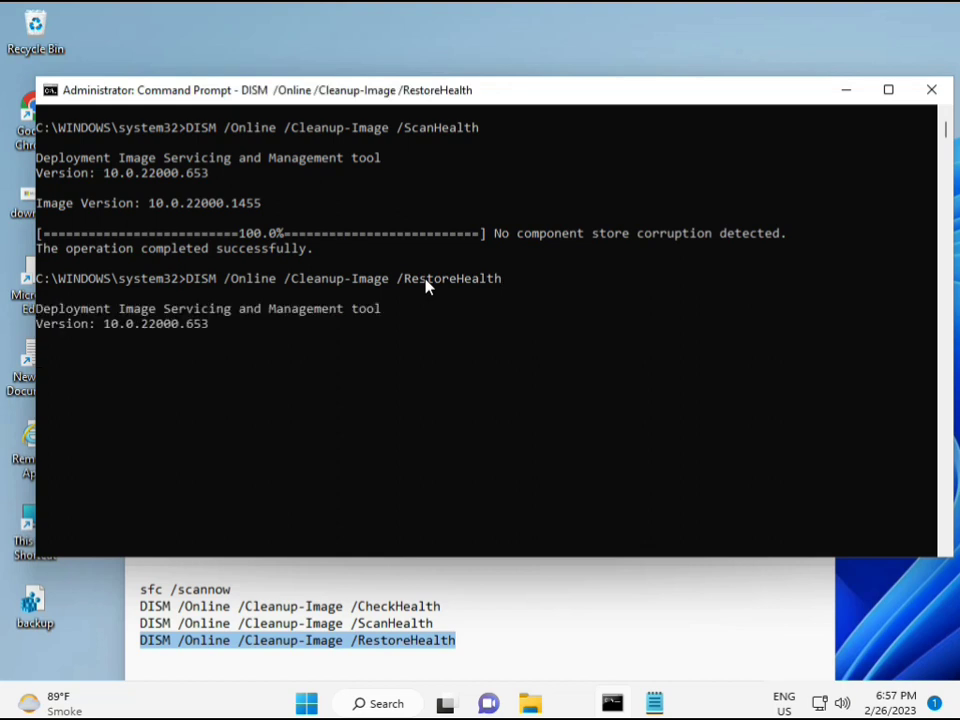